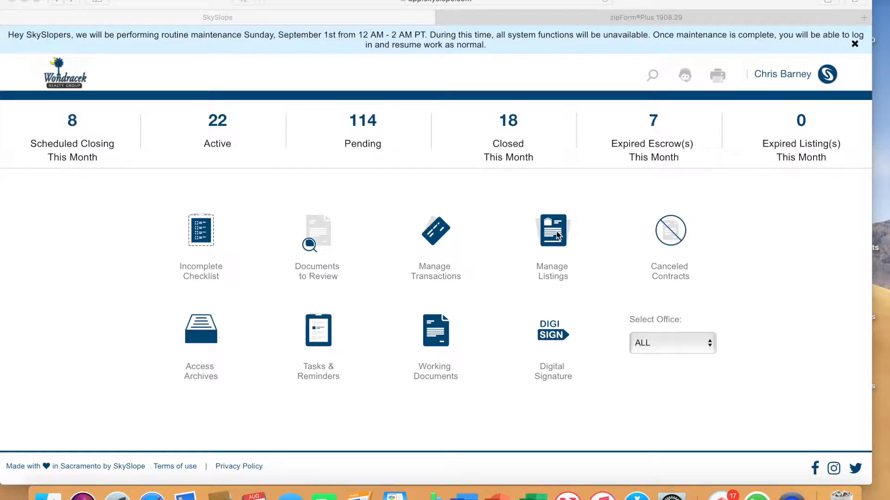
Start creating a new listing from Manage Listings and assign the first agent in the list as its agent.
click(557, 235)
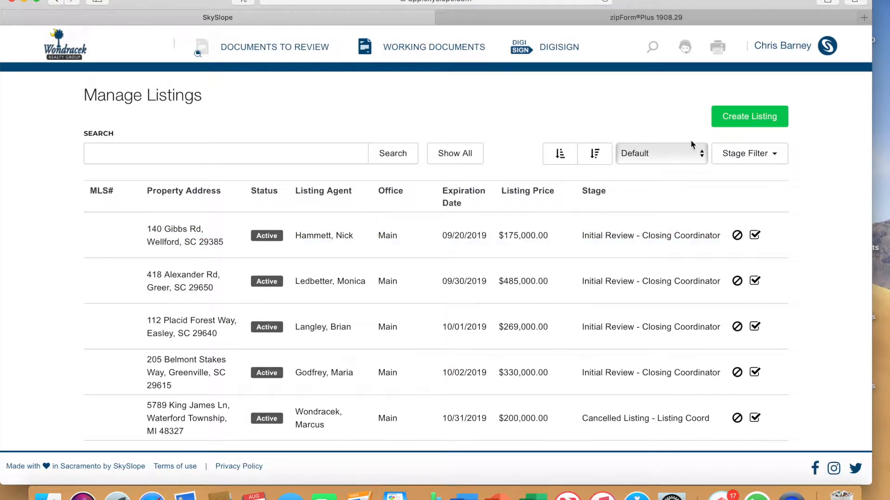
click(751, 116)
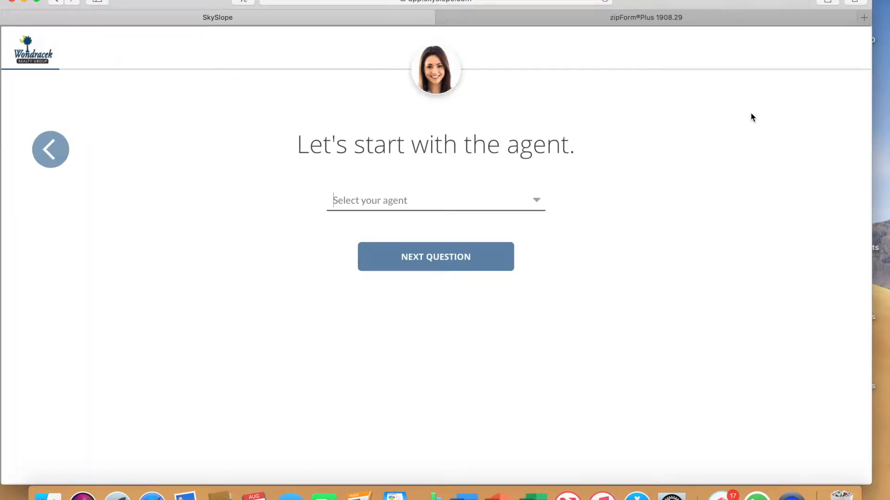
click(537, 203)
click(423, 223)
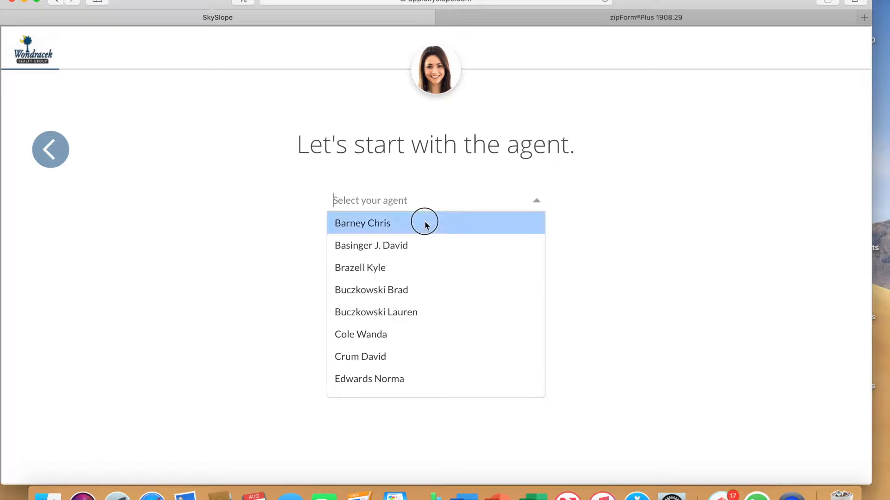
click(427, 257)
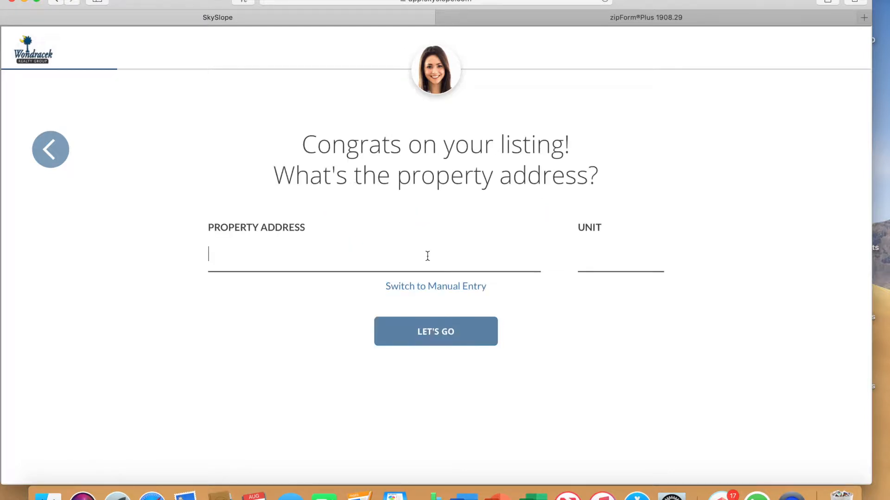
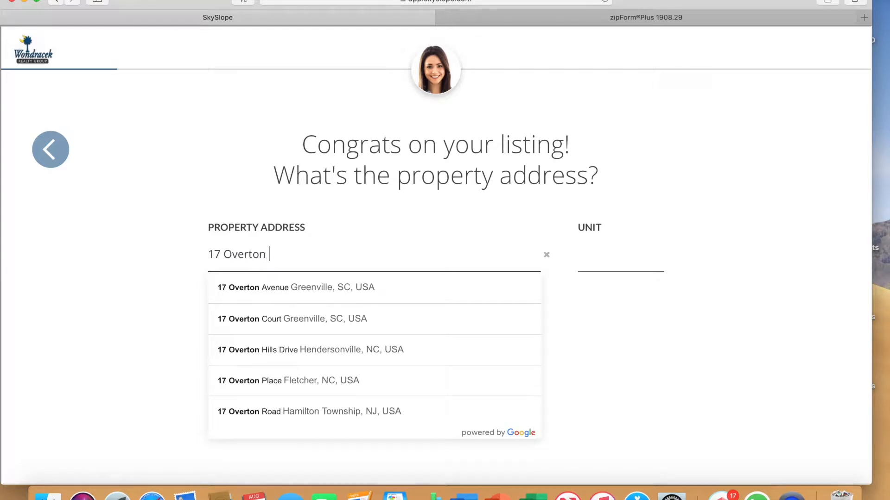
Enter the listing's property address using the matching Greenville, SC suggestion and continue.
click(346, 289)
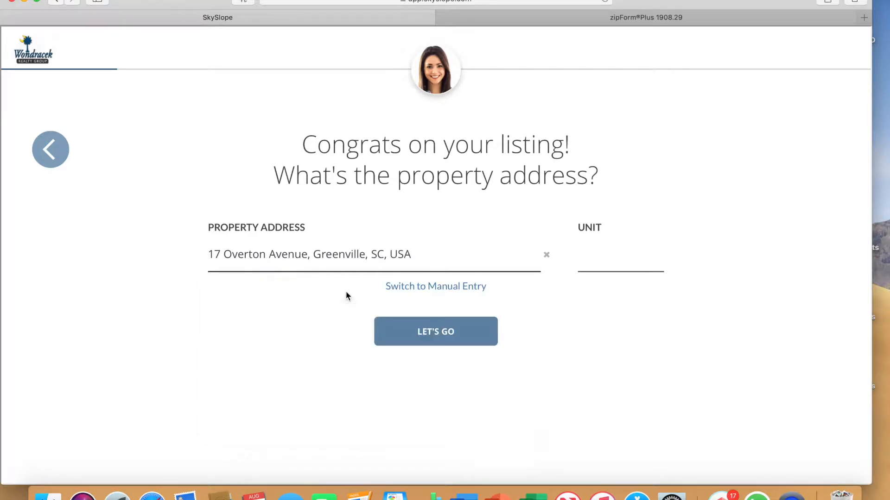
click(429, 333)
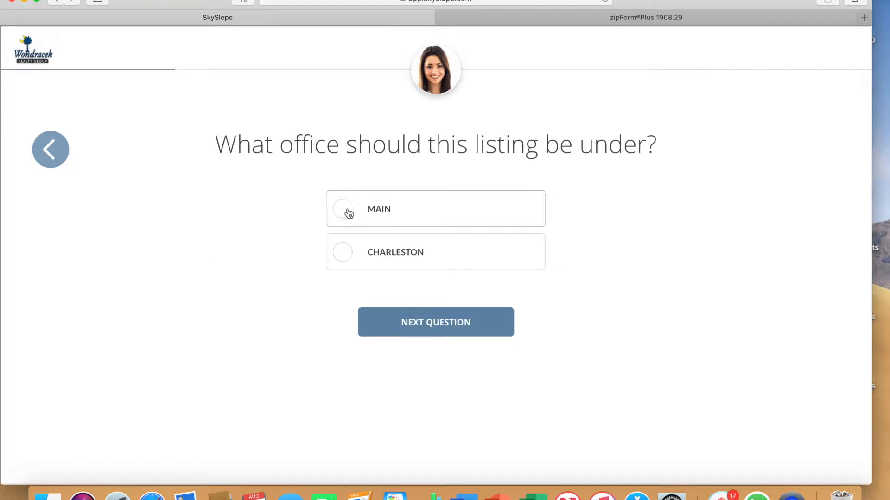
Put the listing under the Main office and set its type to New Listing Docs.
click(344, 210)
click(432, 325)
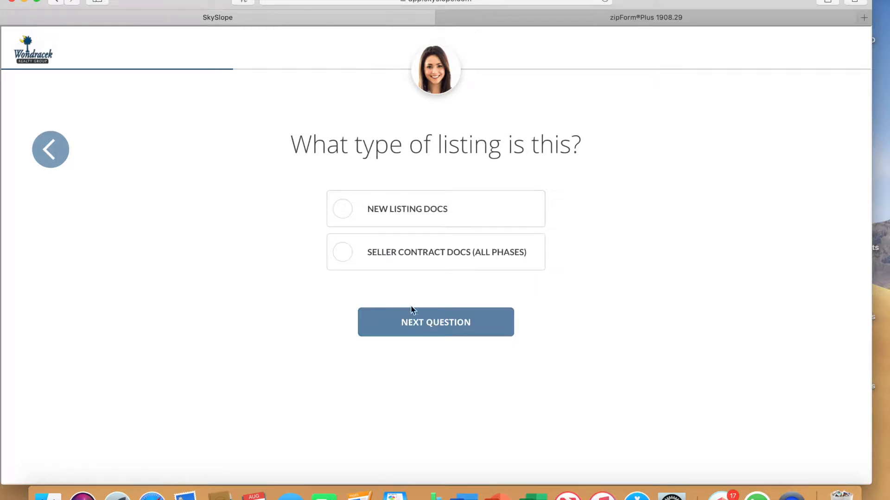
click(342, 210)
click(418, 321)
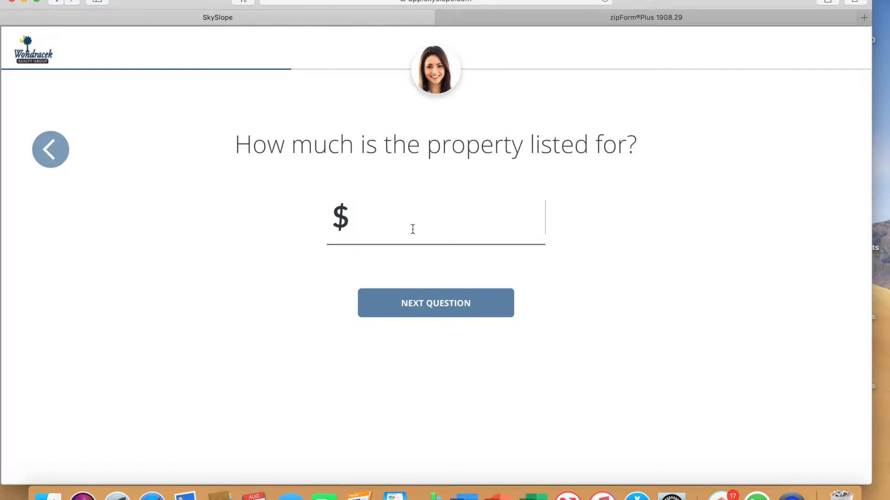
Set the list price to $175,000 and both the listing and sales commissions to 3%.
text(175,000)
click(389, 297)
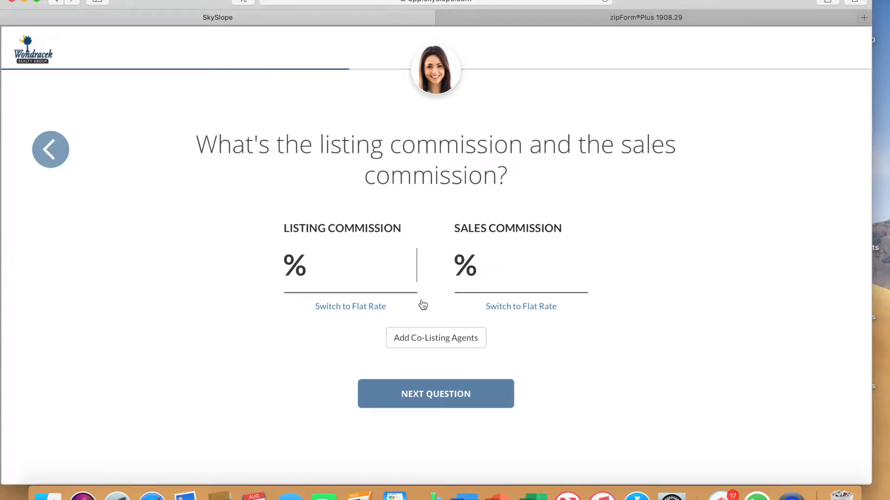
text(3)
click(512, 271)
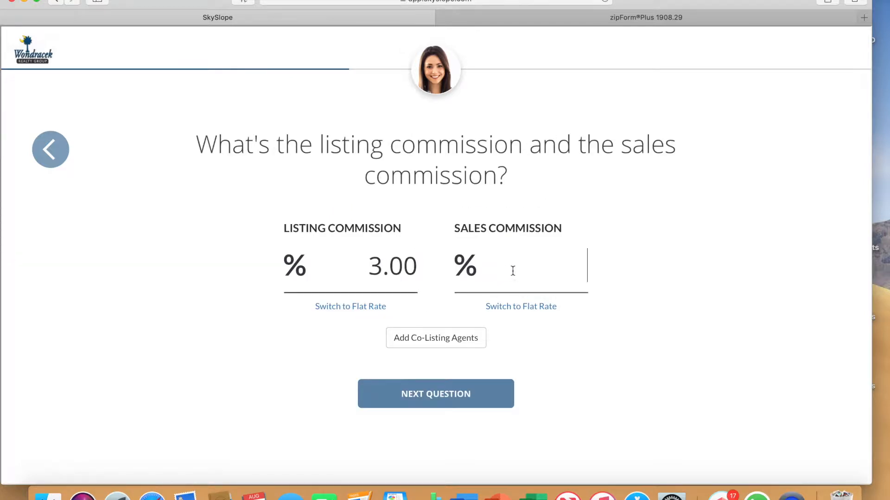
text(3)
click(454, 395)
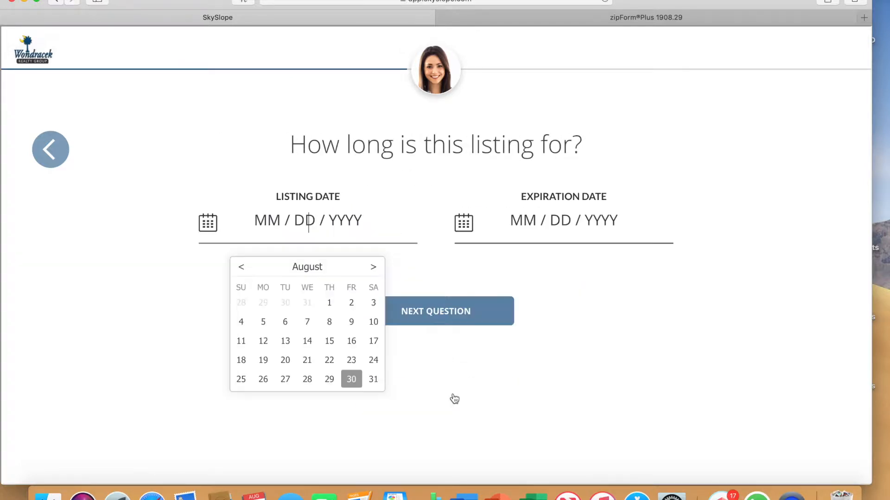
Set the listing date to 08/30/2019 and the expiration date to 11/30/2019.
click(351, 380)
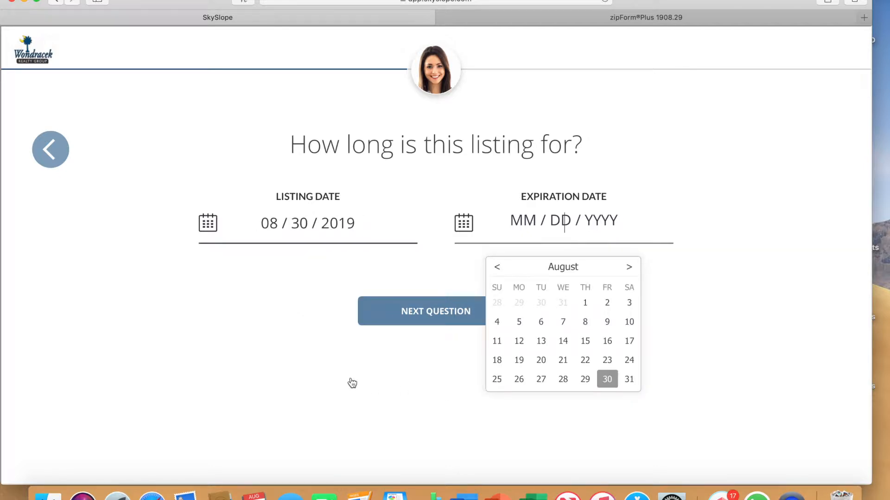
click(628, 268)
click(628, 268)
click(628, 268)
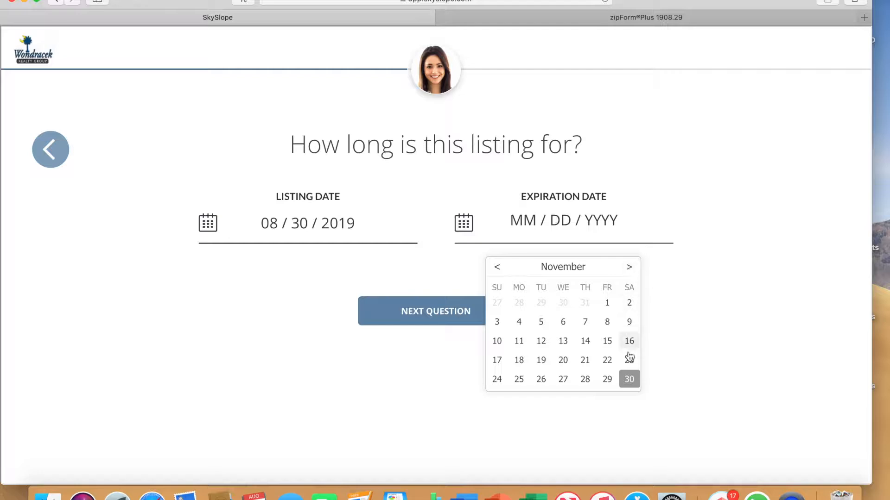
click(629, 379)
click(446, 315)
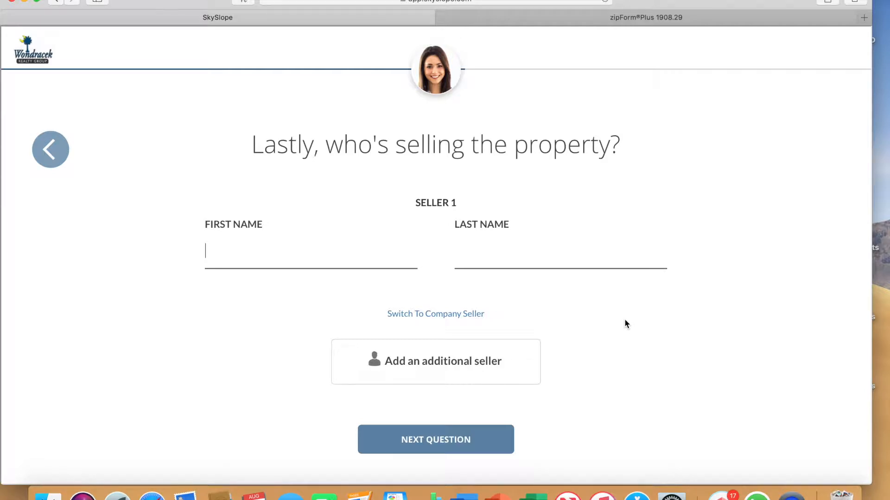
Enter the seller's first and last name, then create the listing from the summary.
text(Siri)
key(Tab)
text(B)
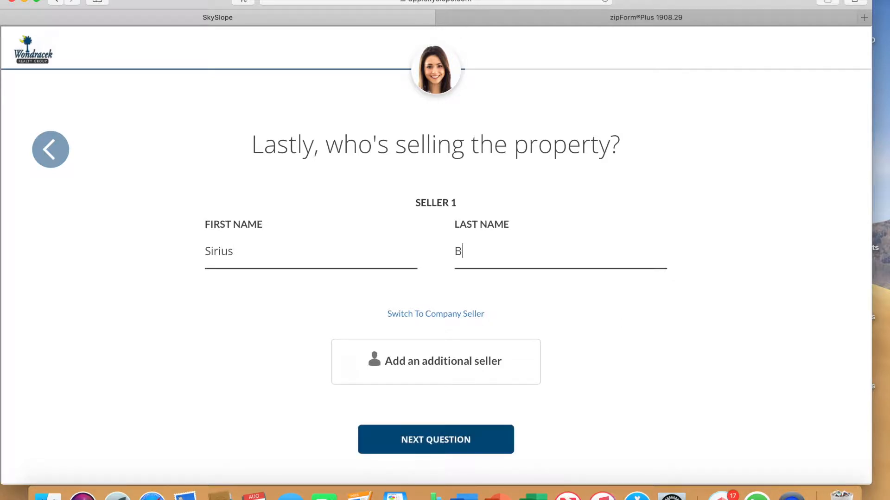
click(445, 440)
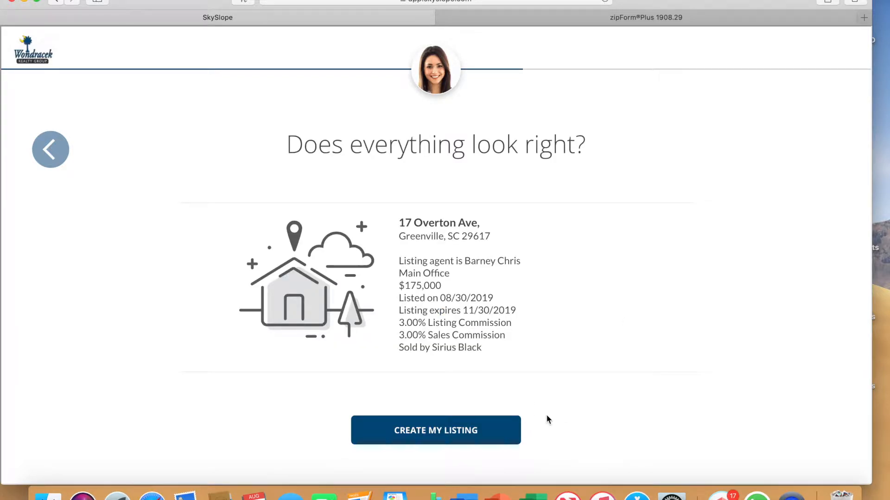
click(454, 432)
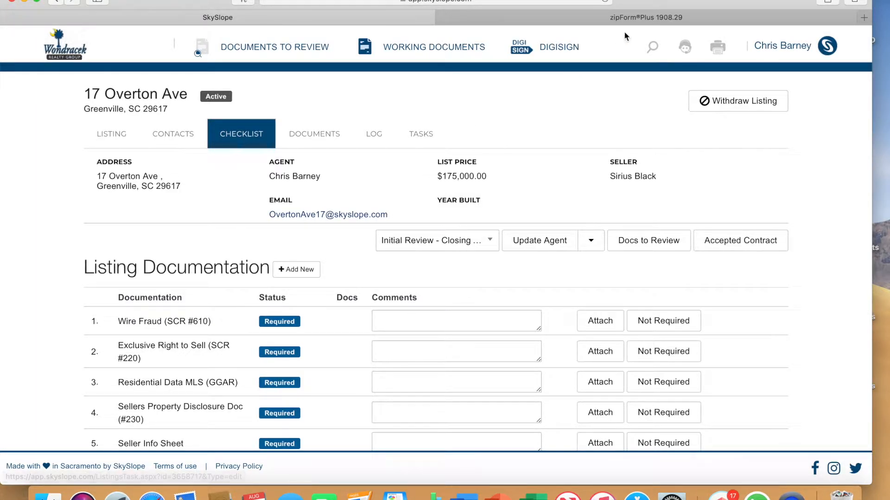
Switch to zipForm Plus and start a new transaction of type New Listing.
click(631, 19)
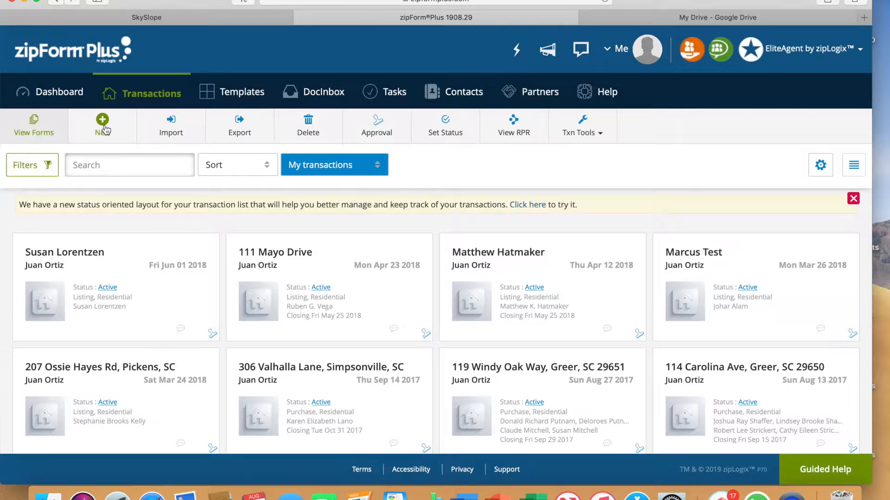
click(103, 124)
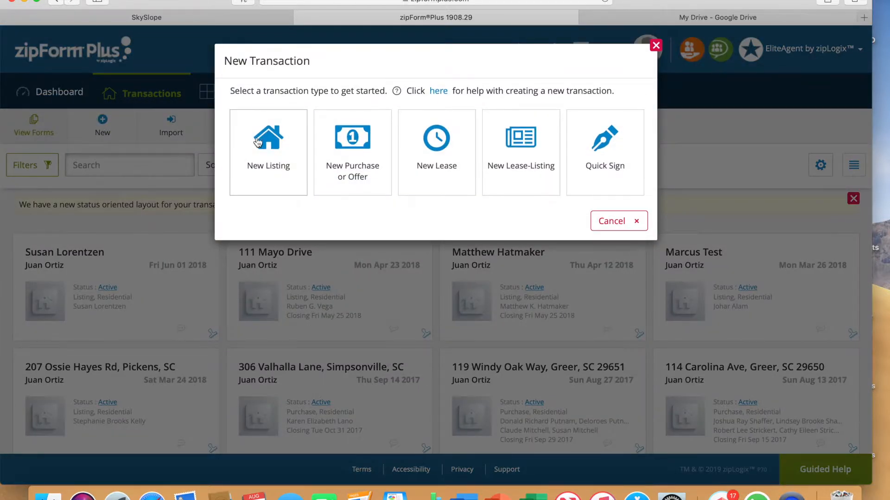
click(255, 141)
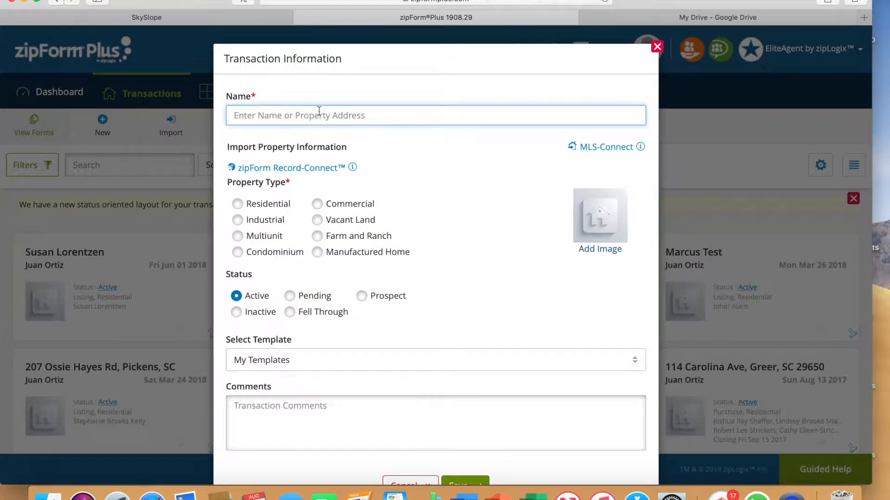
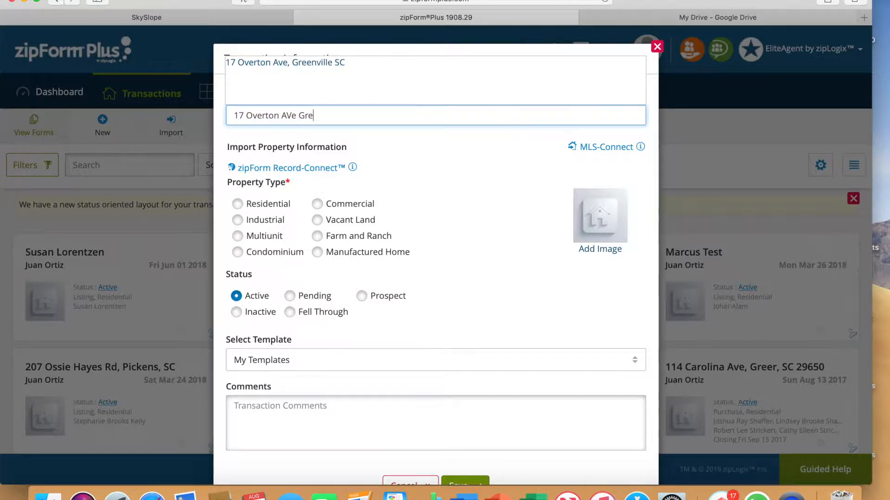
Name the transaction with the property's street address, using the matching Greenville SC suggestion.
click(297, 63)
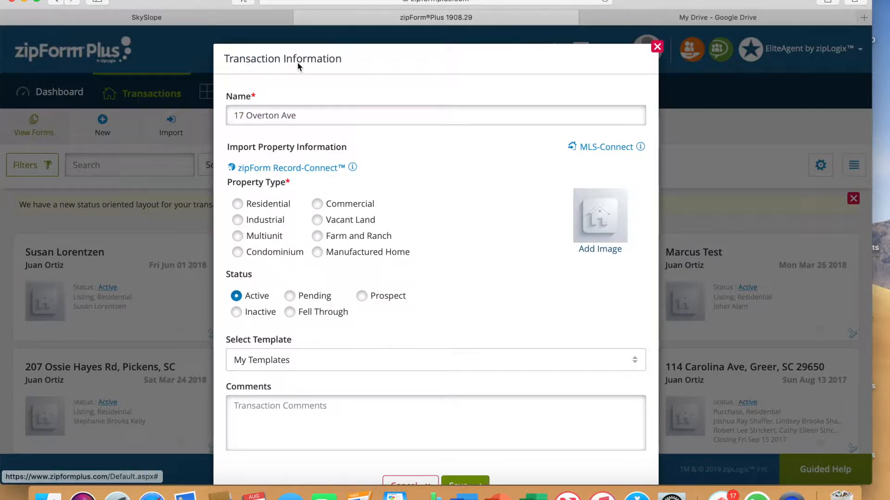
Set the property type to Residential, apply the Global - New Listing Docs Pre-filled (Agent Use) template, and save the transaction.
click(237, 204)
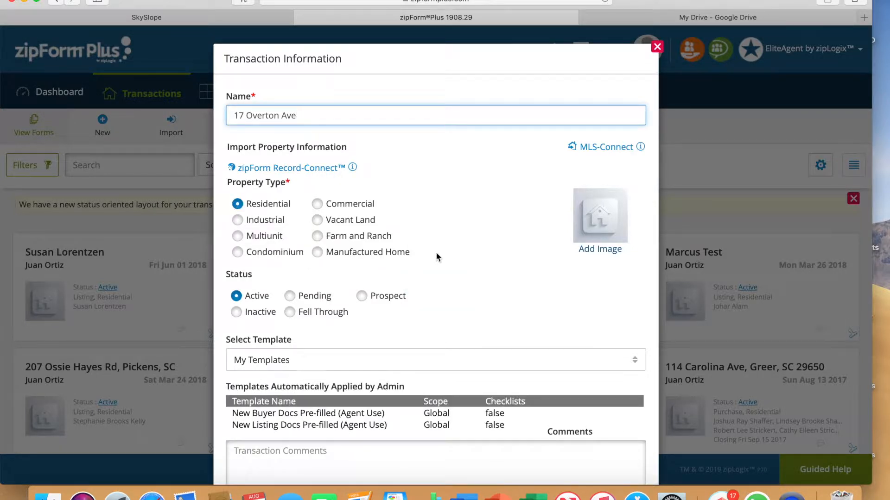
scroll(438, 255, down, 4)
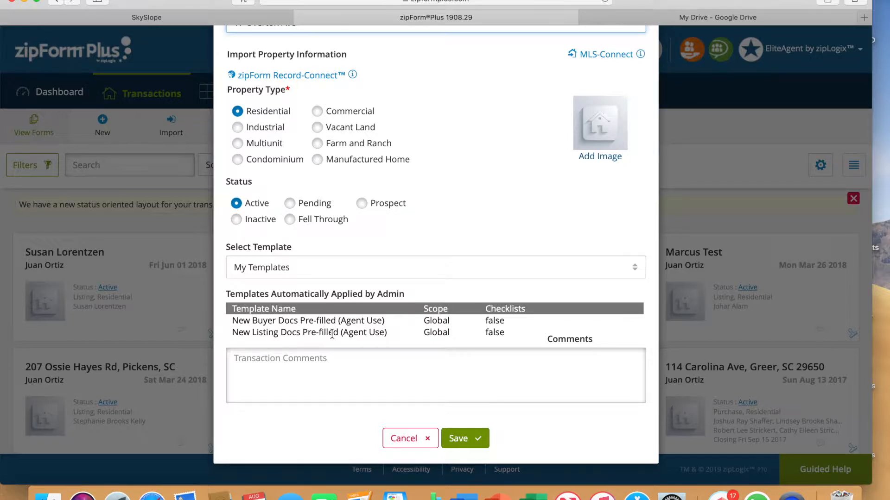
click(353, 275)
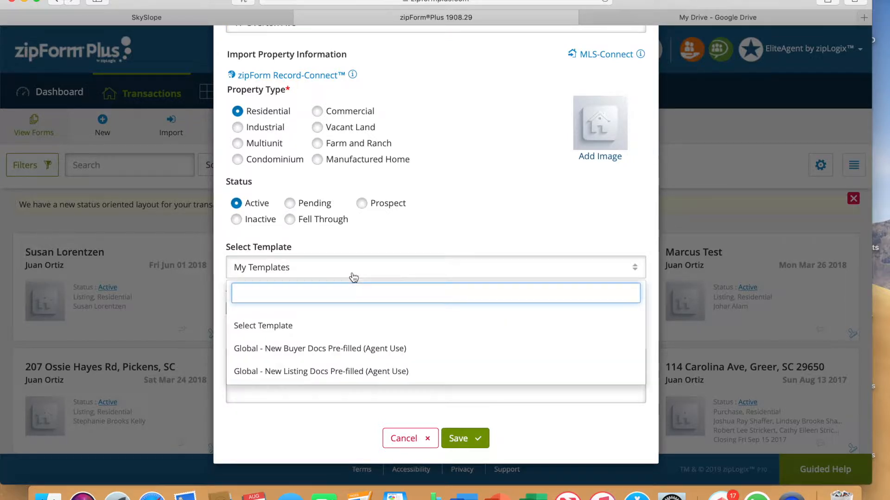
click(299, 371)
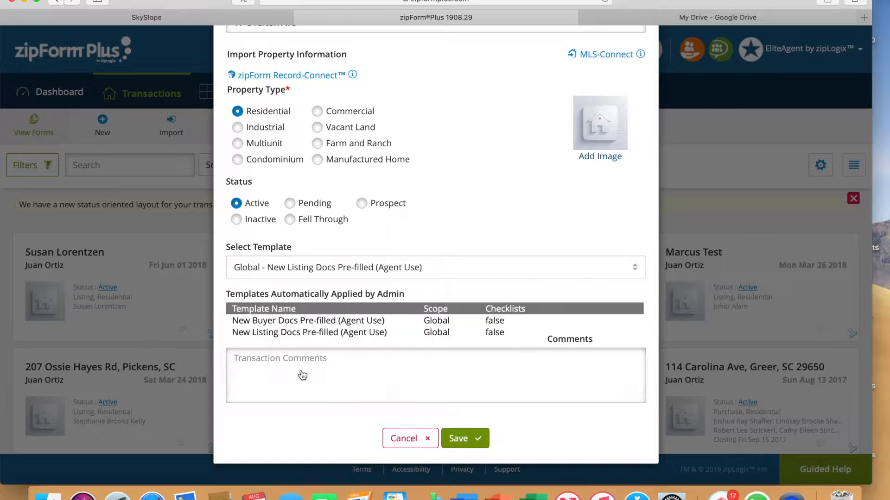
click(469, 439)
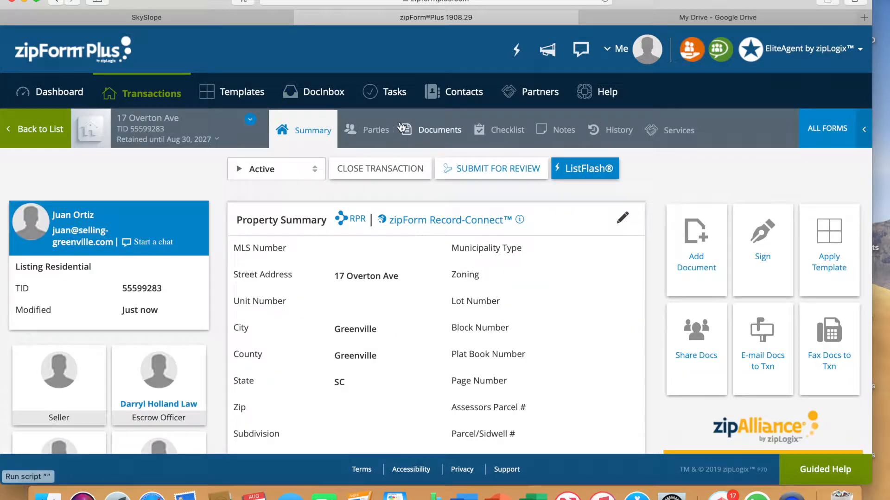
Open the Exclusive Right to Sell Agreement from the transaction's documents.
click(424, 132)
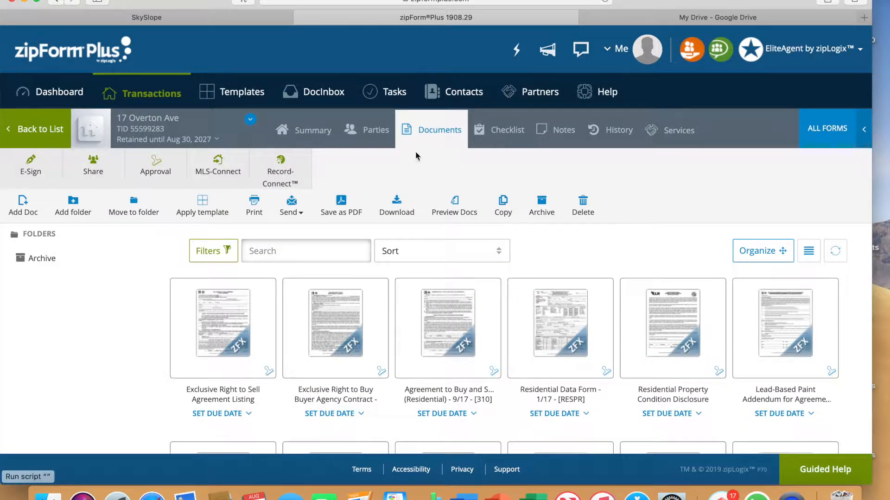
scroll(444, 288, down, 5)
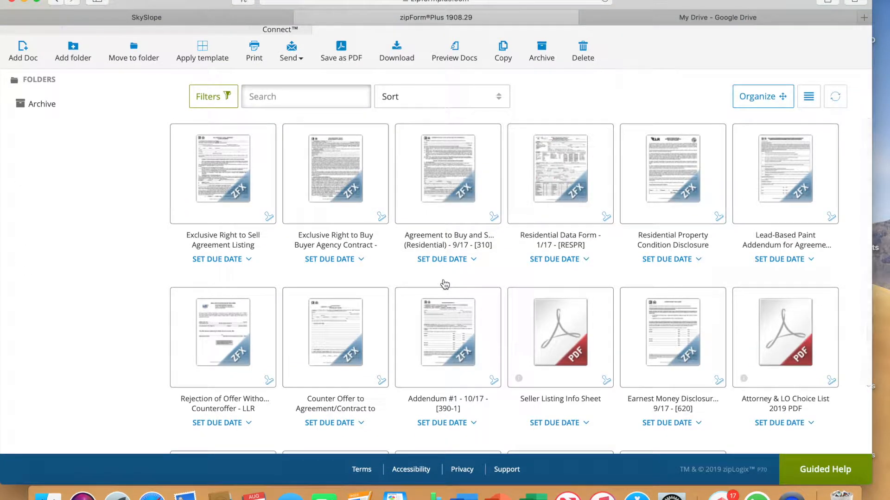
click(232, 174)
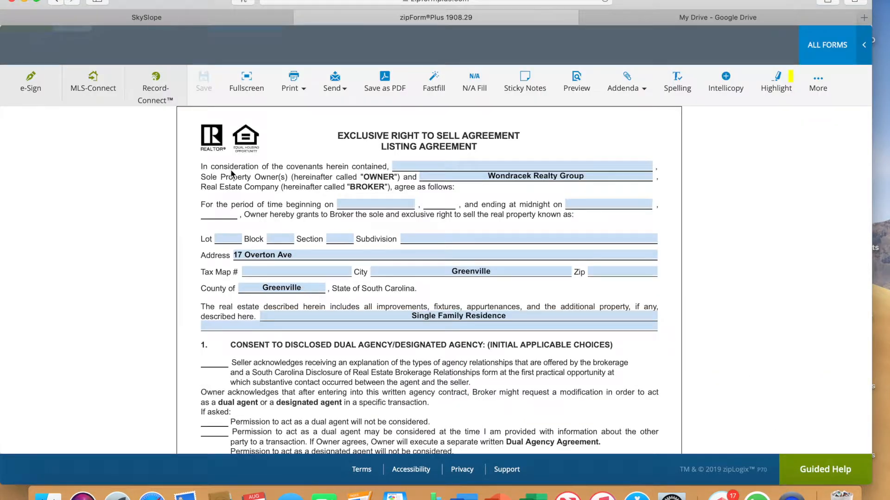
Enter the seller's first name as the first seller and last name as the second seller in the listing agreement.
click(461, 168)
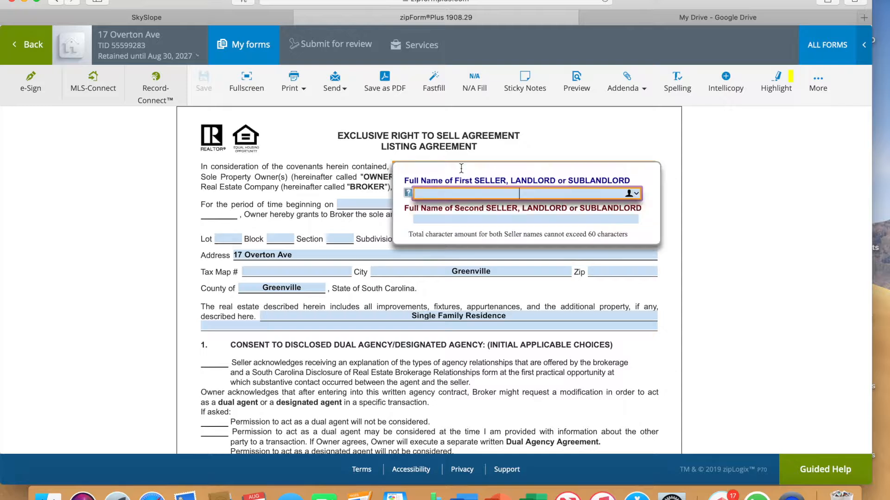
key(Tab)
click(623, 141)
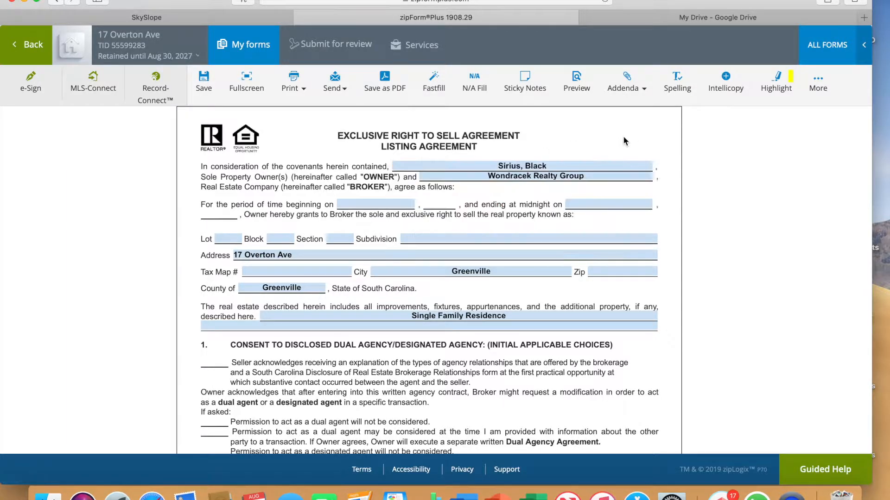
Look through the agreement's remaining pages, then save it and return to the transaction's documents.
scroll(634, 191, down, 15)
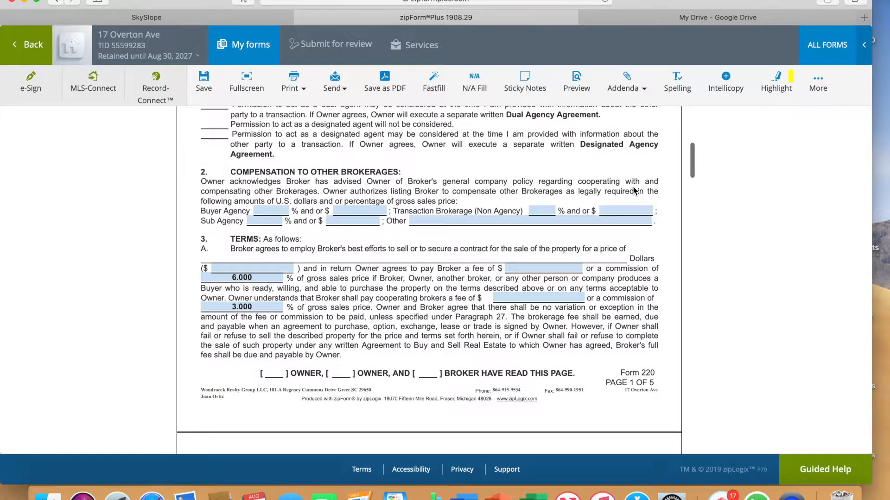
scroll(634, 190, down, 20)
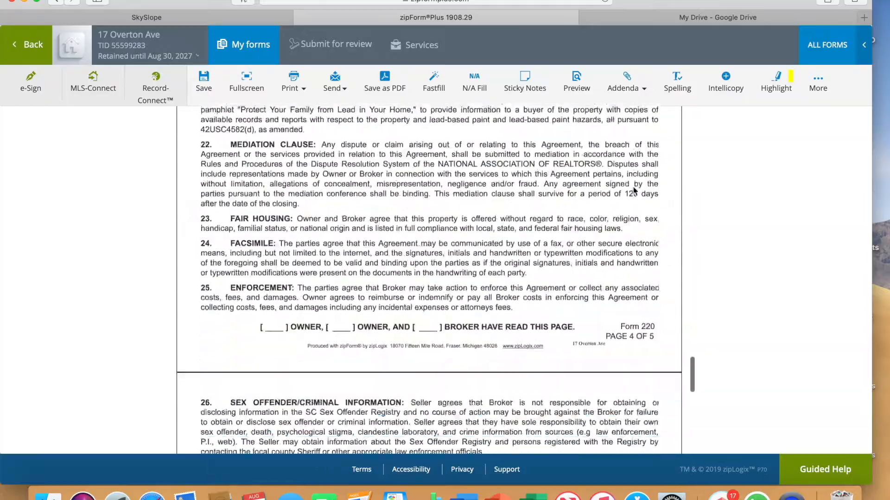
scroll(634, 191, down, 8)
scroll(634, 190, up, 20)
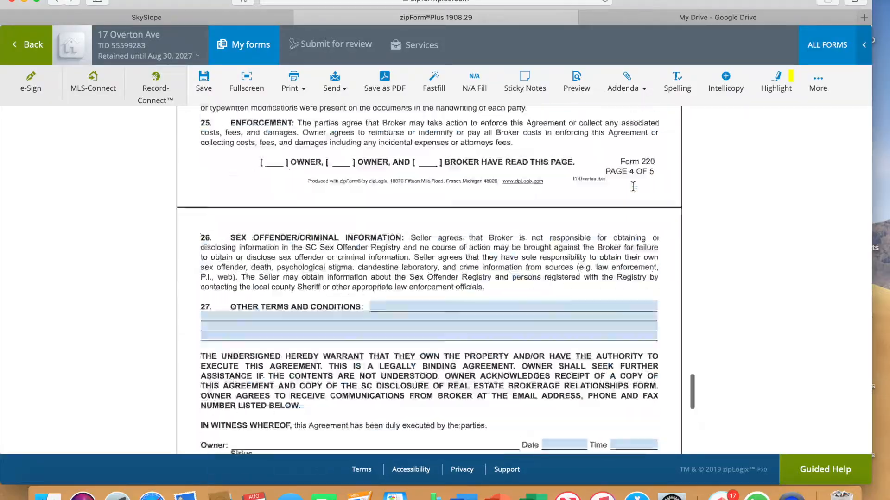
scroll(633, 191, up, 10)
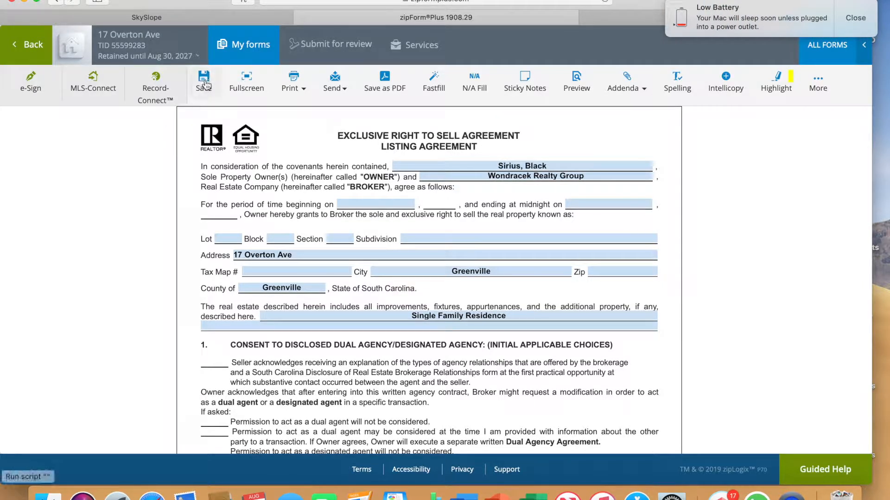
click(205, 83)
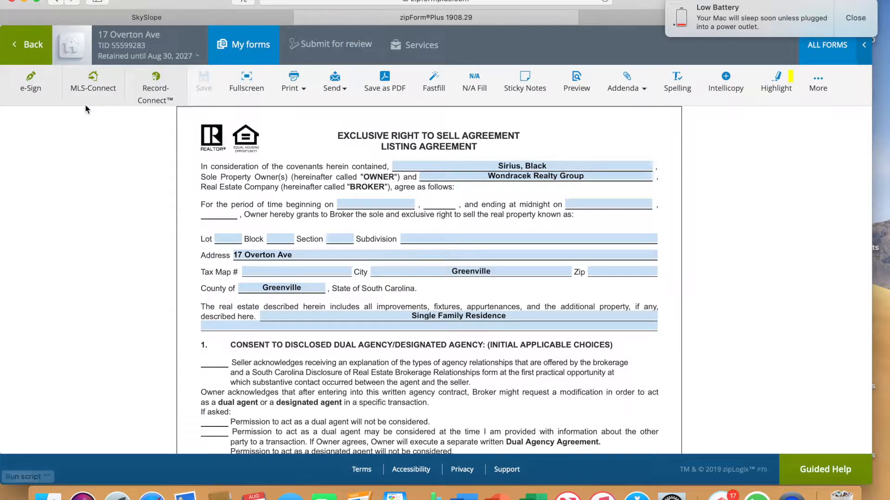
click(30, 45)
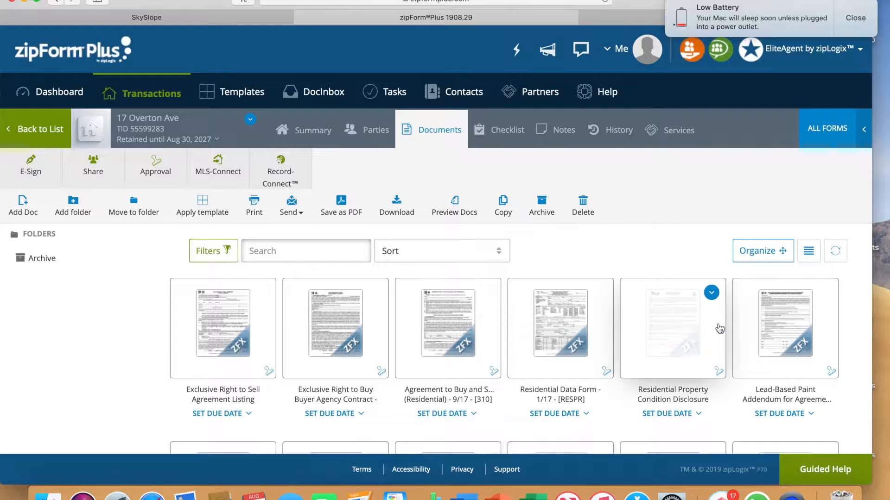
Check the seller names in the Lead-Based Paint Addendum's Certification of Accuracy, then return to the transaction's documents.
click(782, 328)
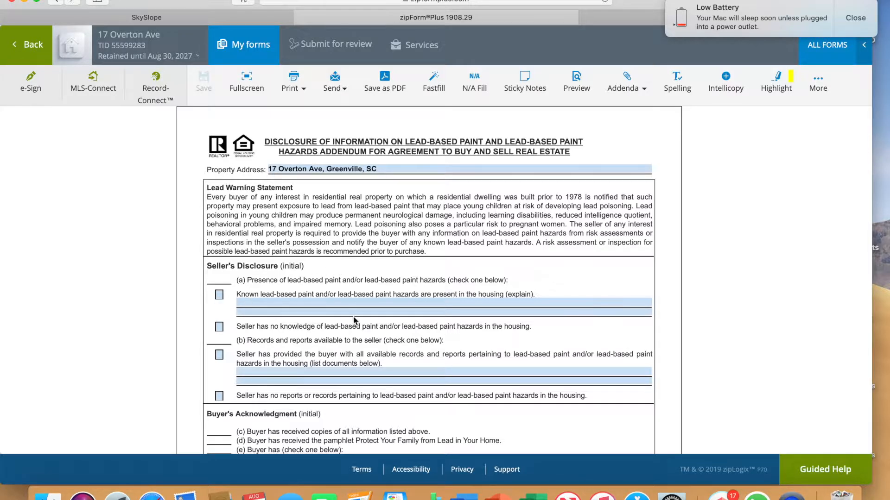
scroll(355, 320, down, 6)
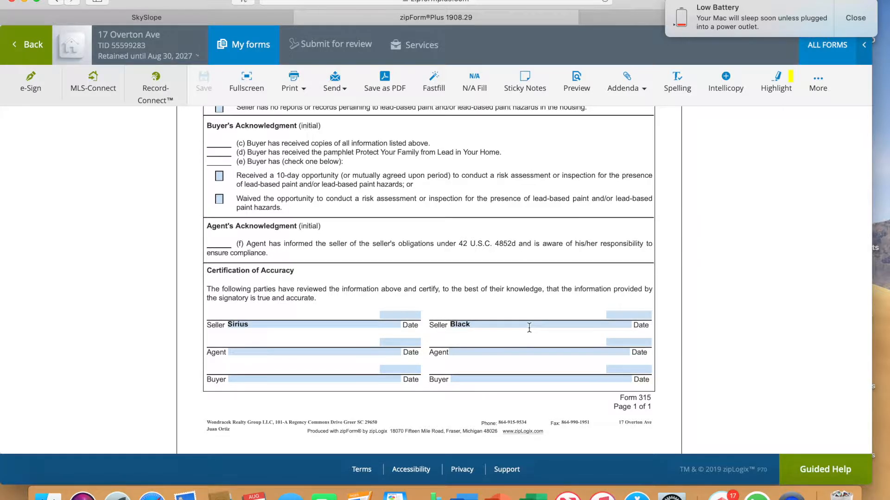
scroll(531, 330, up, 7)
scroll(530, 330, down, 7)
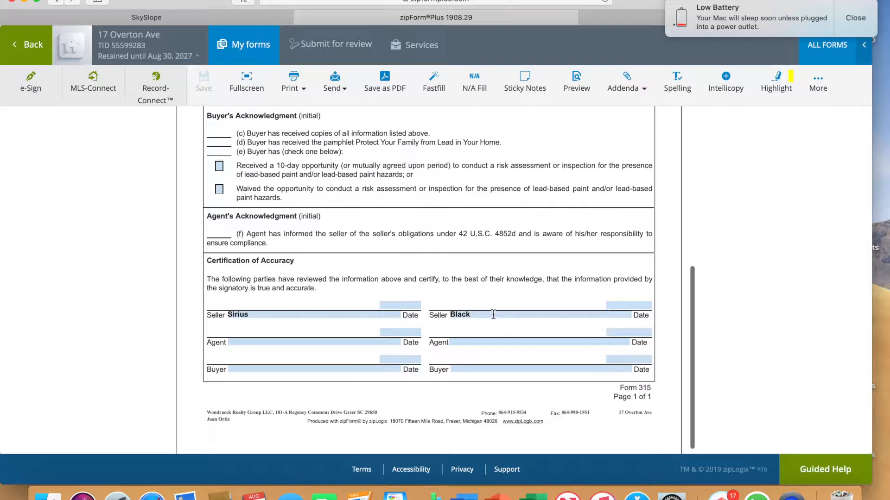
click(492, 315)
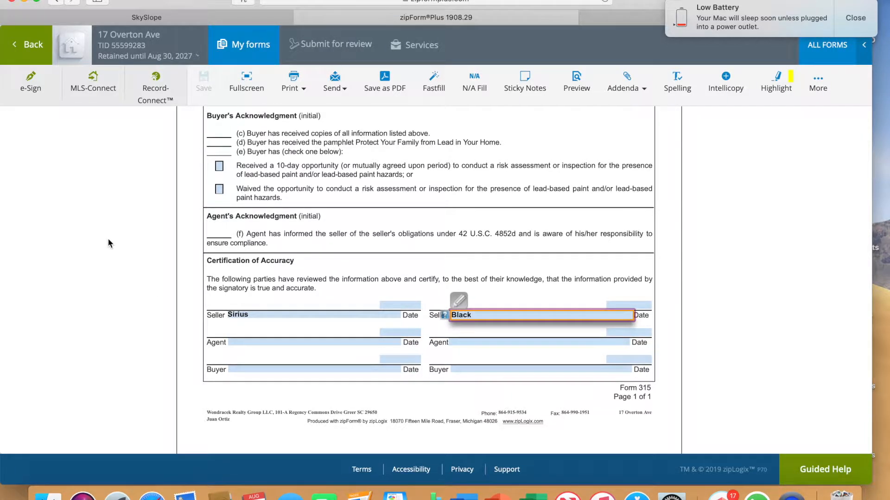
click(195, 111)
click(204, 85)
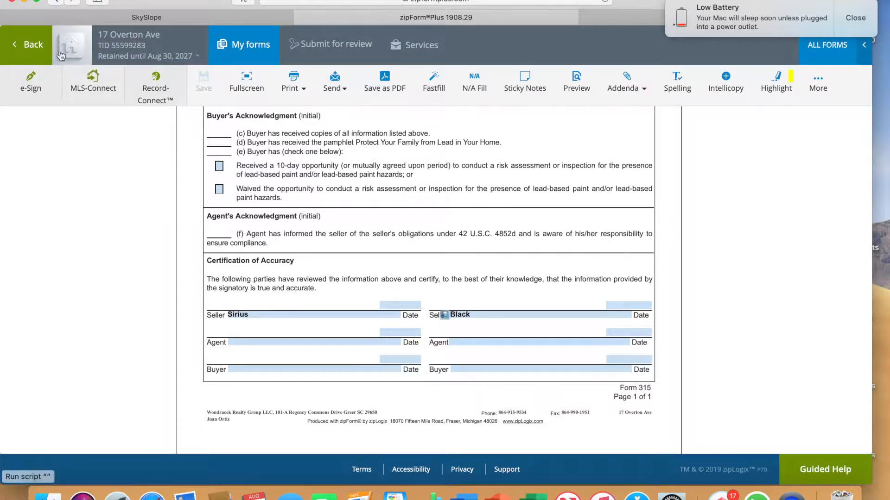
click(27, 43)
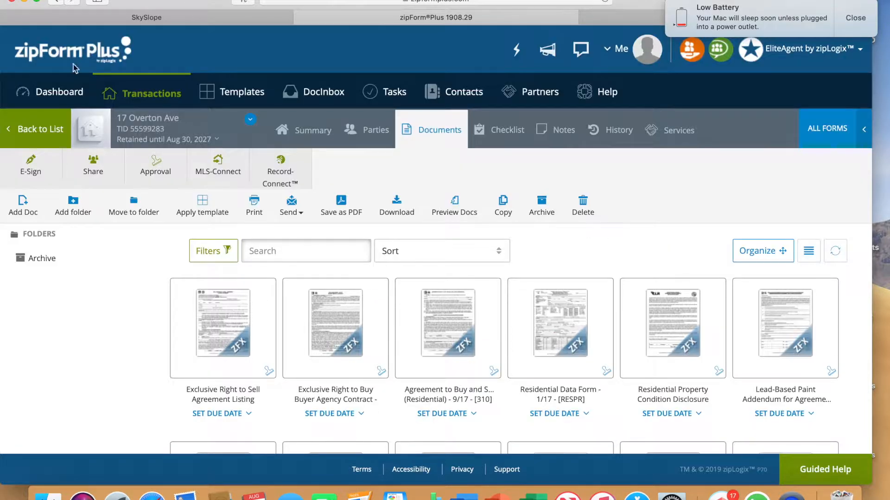
Start an e-mail with the Exclusive Right to Sell Agreement and Lead-Based Paint Addendum attached, dismissing the contact picker.
click(300, 215)
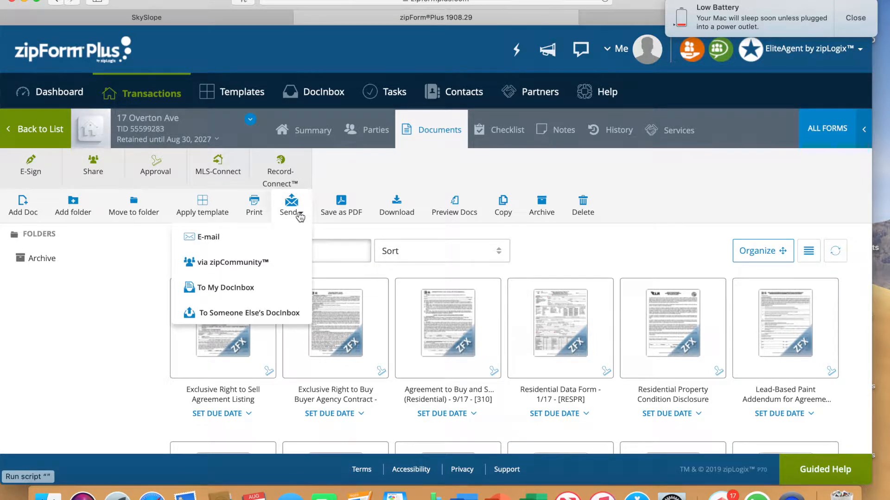
click(214, 238)
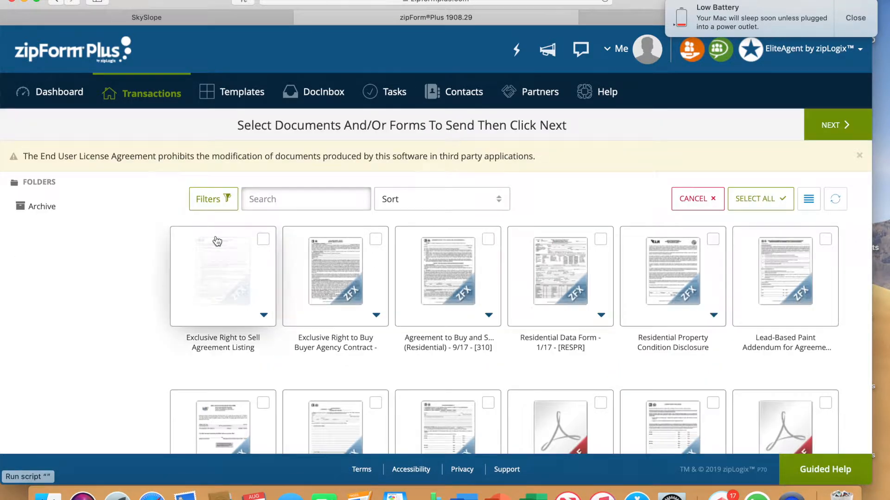
click(264, 240)
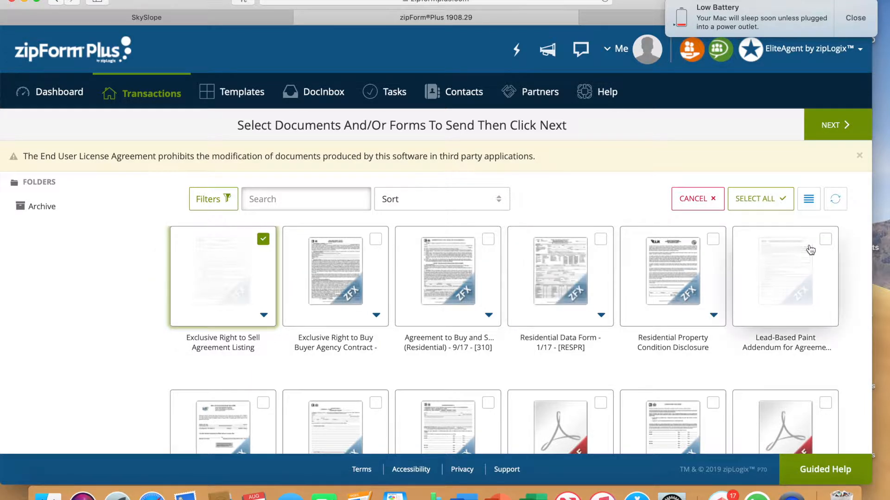
click(825, 239)
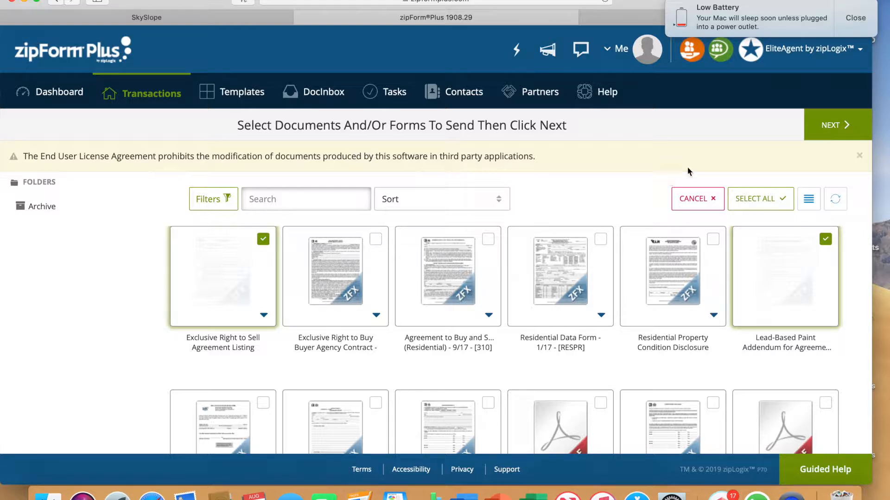
click(836, 133)
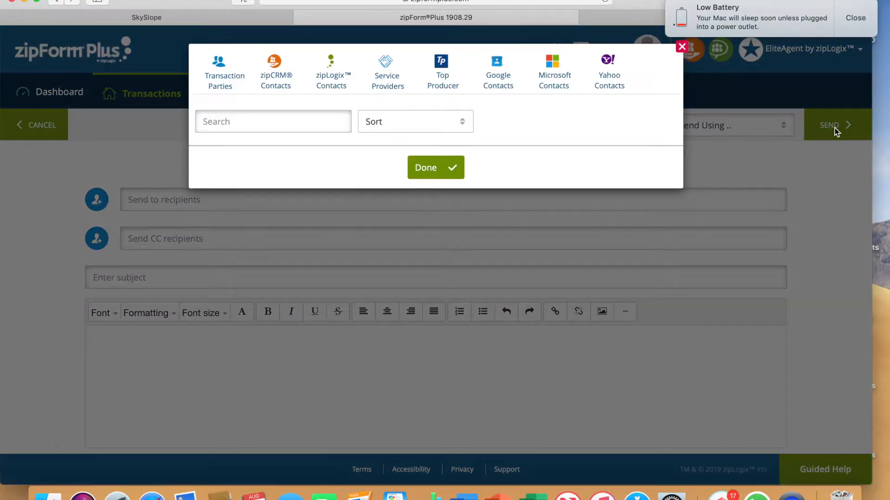
click(430, 390)
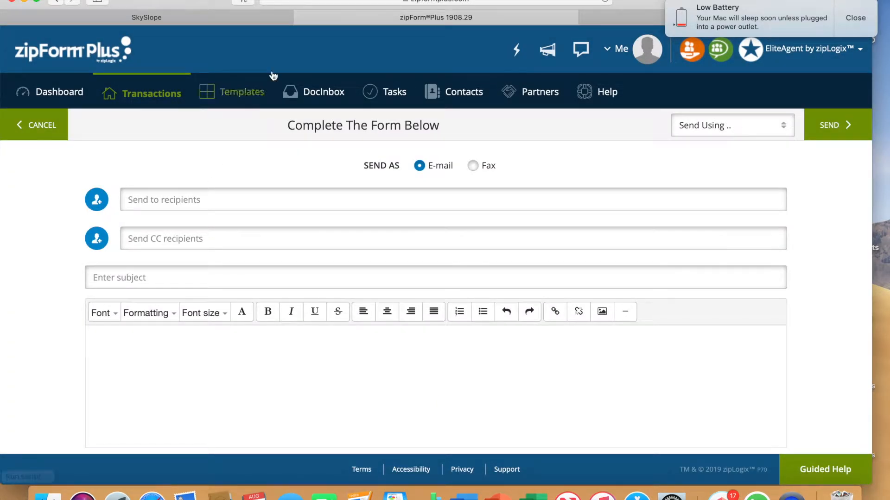
Copy the listing's e-mail address from SkySlope and paste it as the recipient of the zipForm Plus e-mail.
click(243, 19)
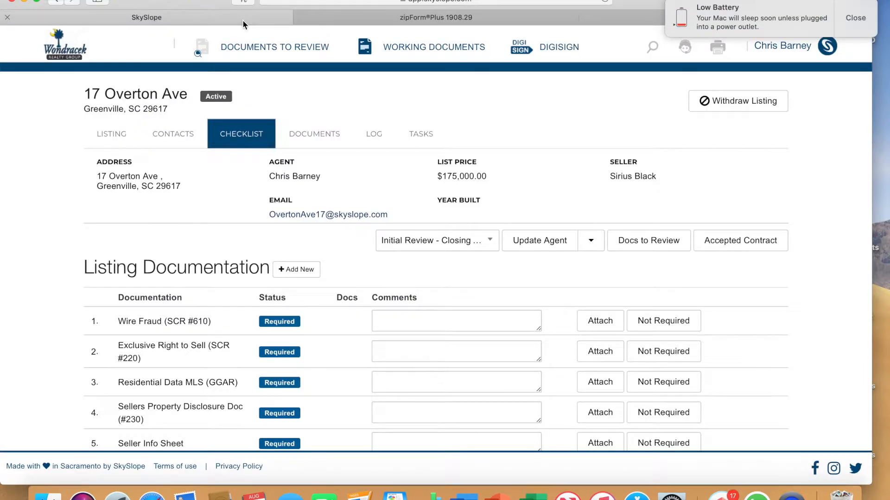
right_click(310, 218)
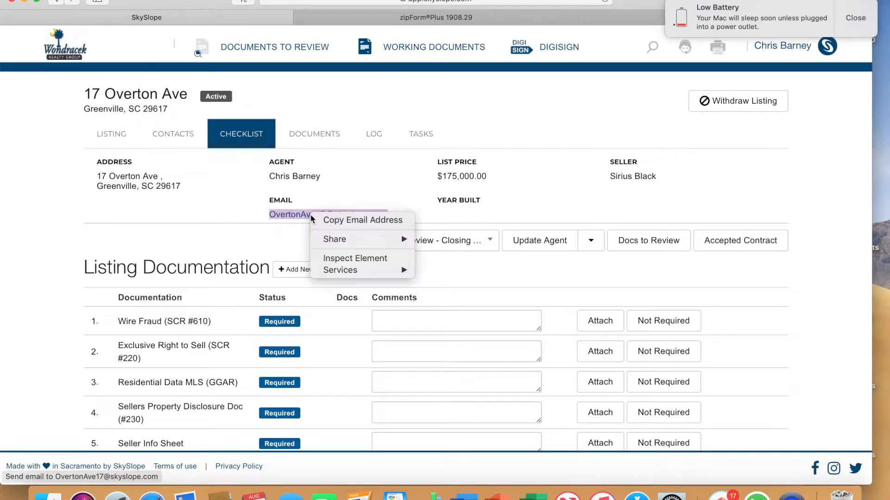
click(341, 220)
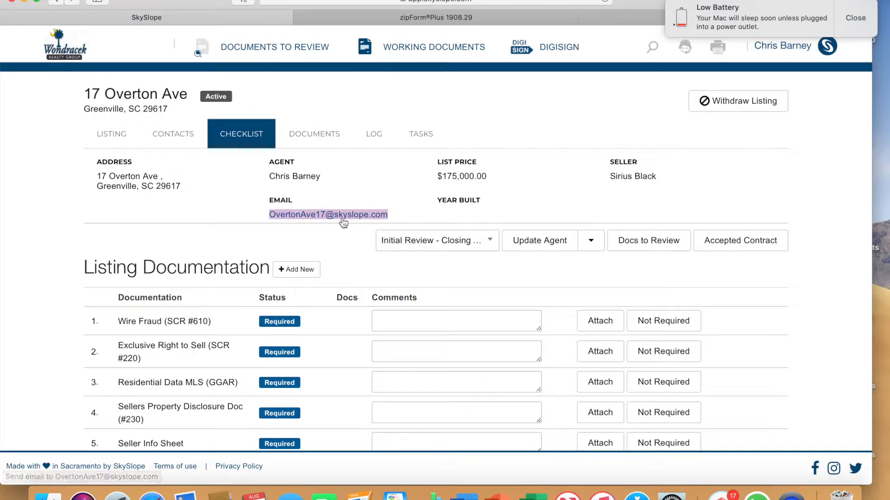
click(424, 21)
click(162, 194)
right_click(162, 194)
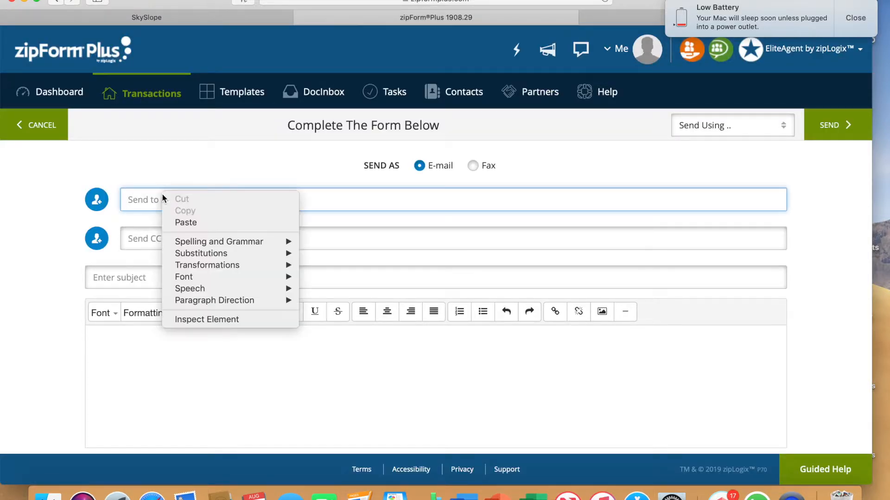
click(175, 221)
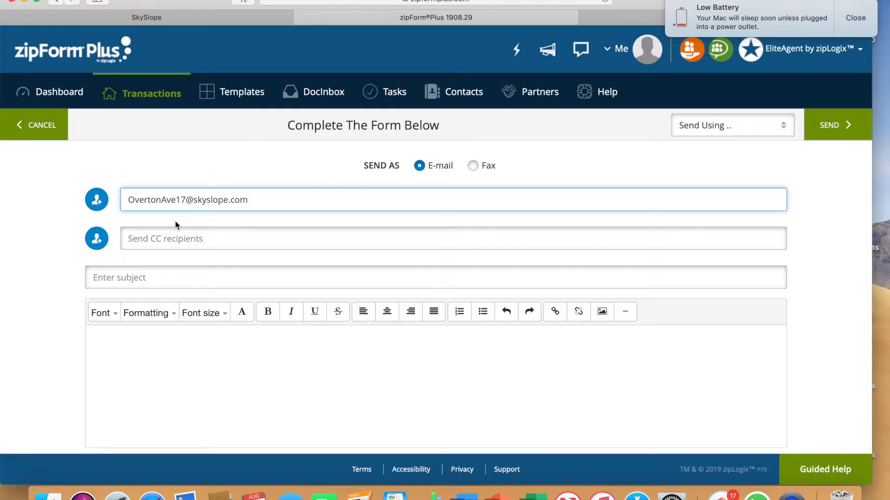
Set the e-mail's attachments to go out as separate PDF files.
scroll(361, 231, down, 5)
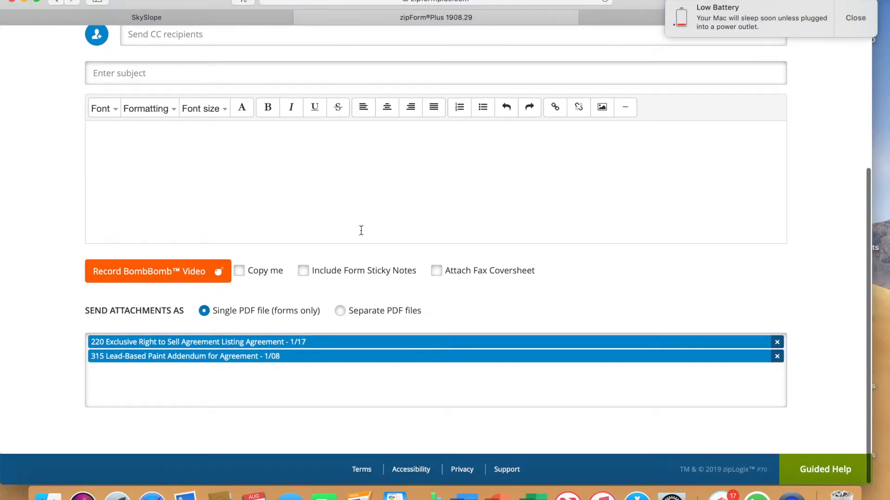
click(340, 313)
scroll(524, 292, down, 1)
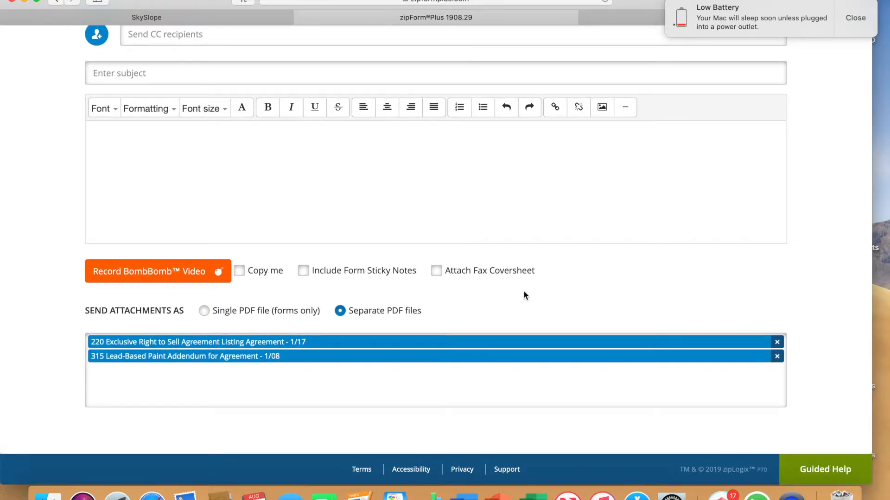
Try to send the e-mail without a subject, and paste the listing's SkySlope e-mail address as the subject.
scroll(525, 295, up, 5)
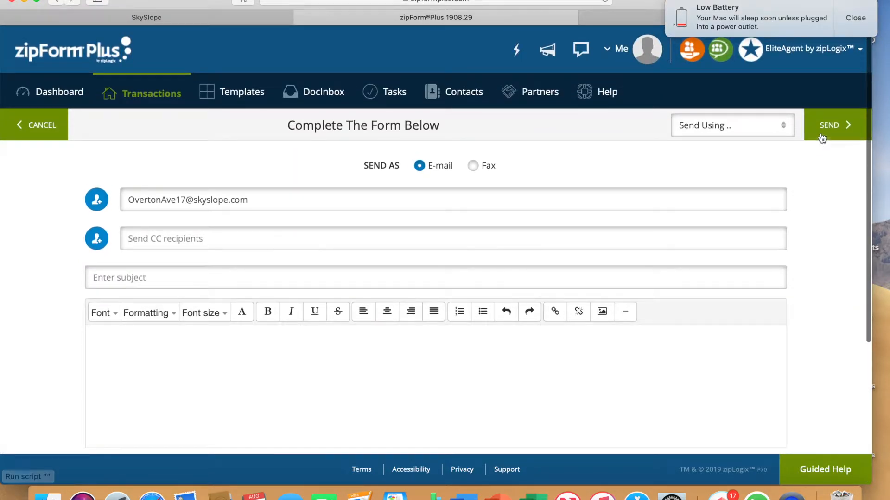
click(830, 129)
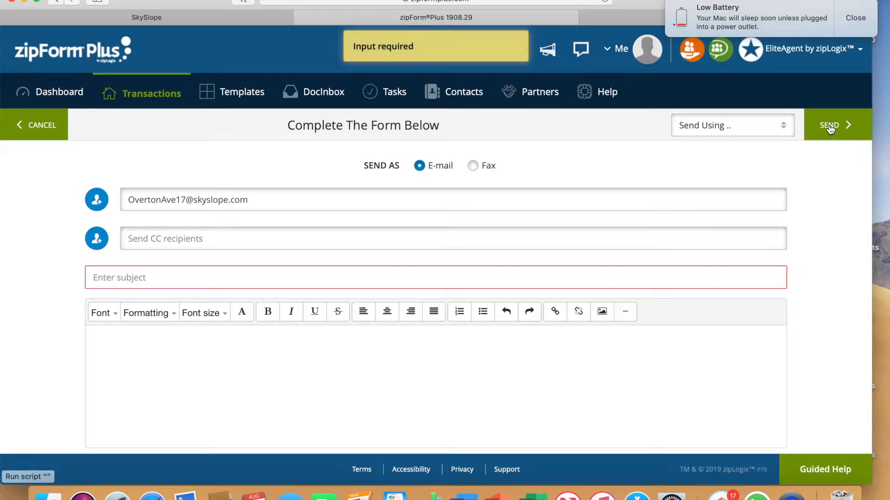
right_click(191, 273)
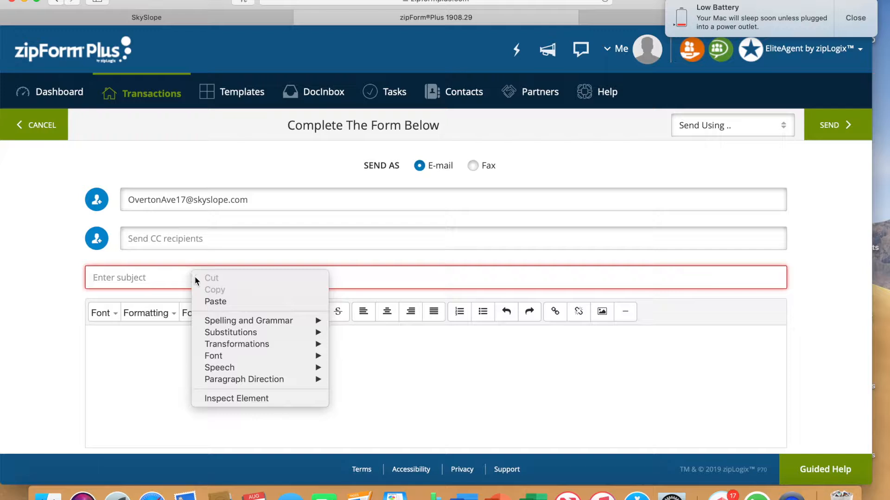
click(204, 301)
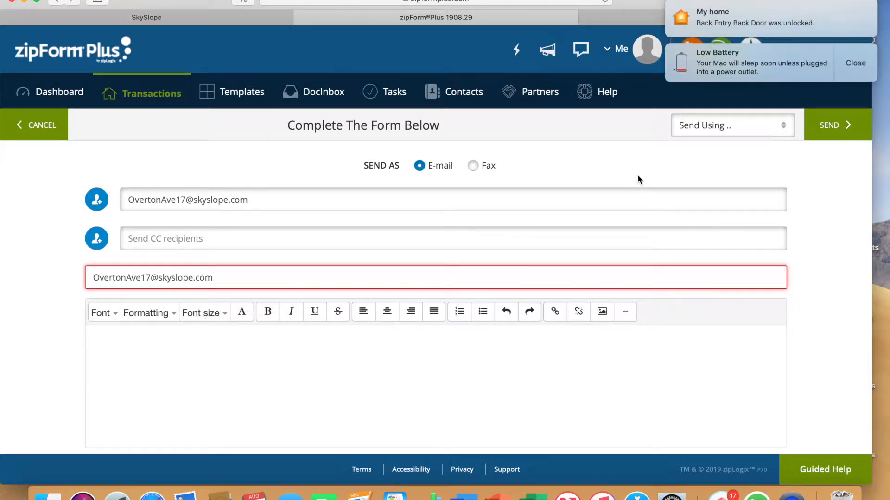
Send the e-mail with Gmail as the provider, choosing the Google account to send from.
click(829, 127)
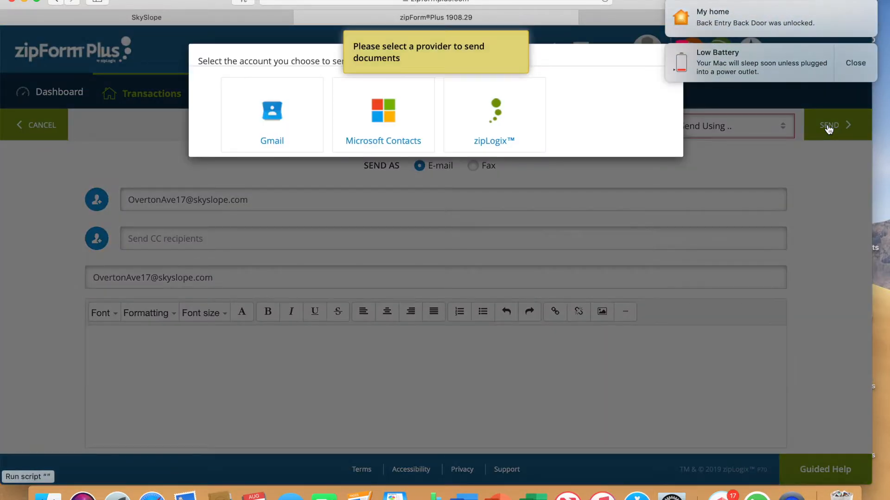
click(267, 115)
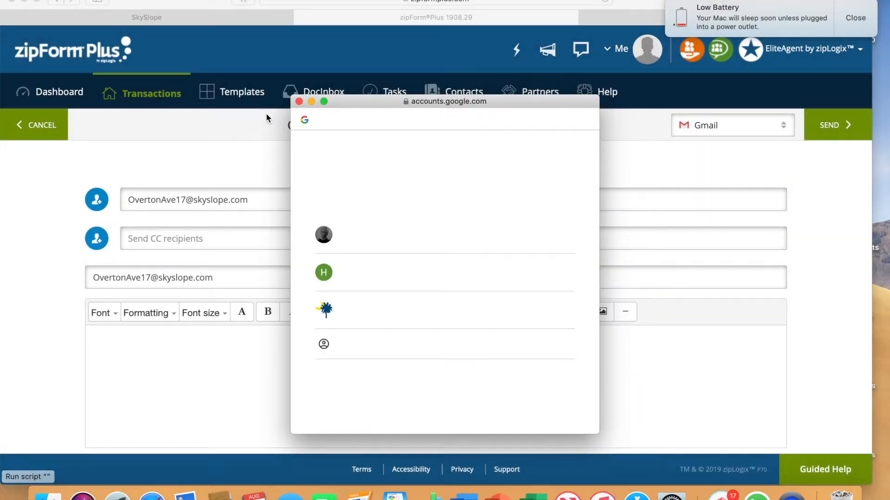
click(366, 306)
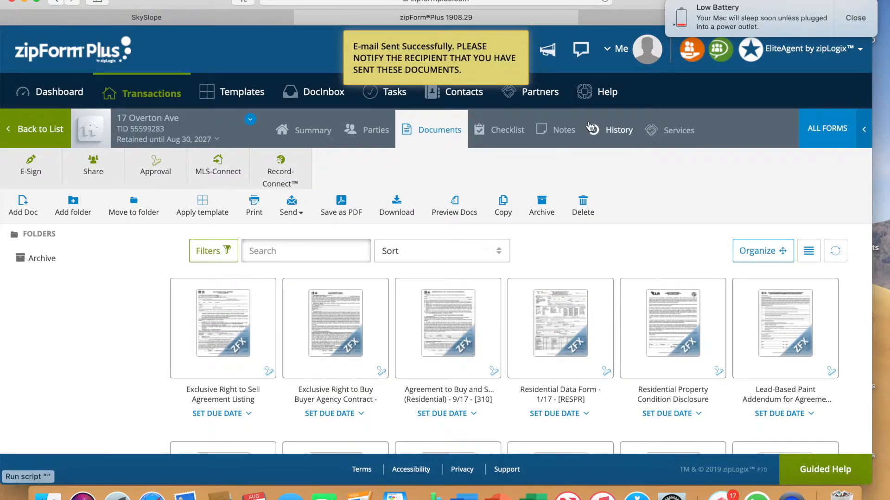
Switch to SkySlope and open the listing's documents list.
click(166, 18)
click(320, 136)
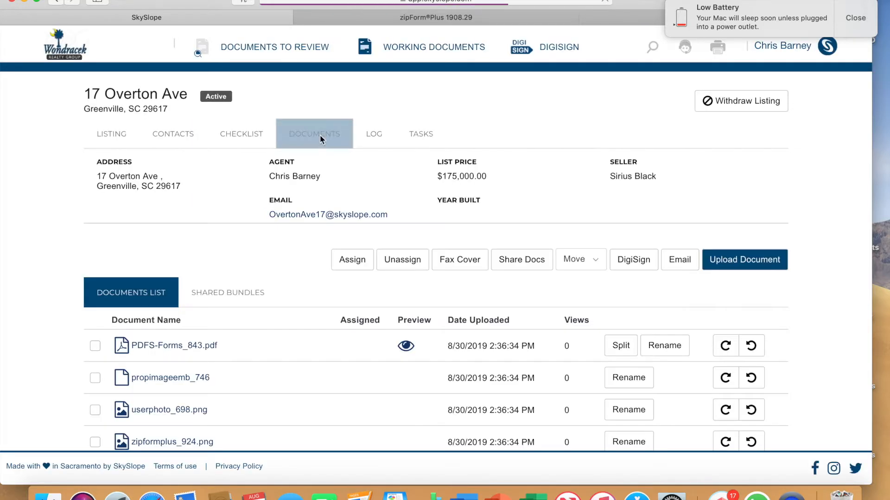
scroll(311, 320, down, 3)
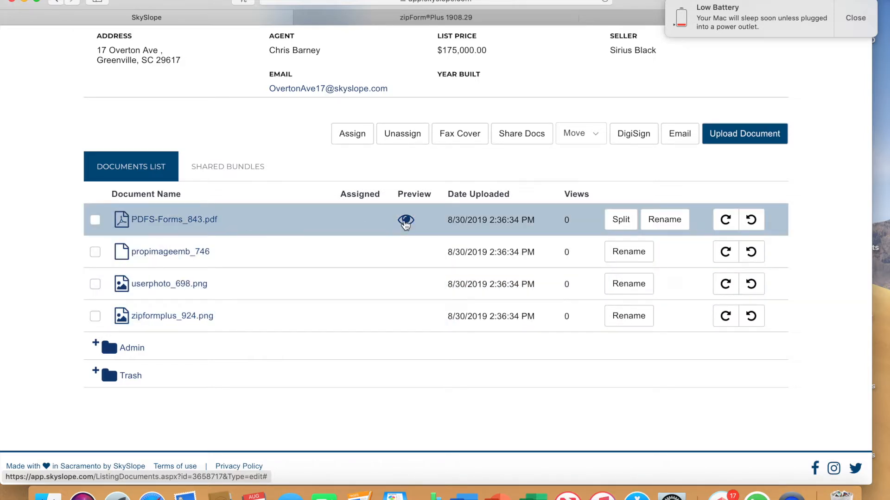
Preview PDFS-Forms_843.pdf, skim through its pages and return to the listing's documents.
click(408, 221)
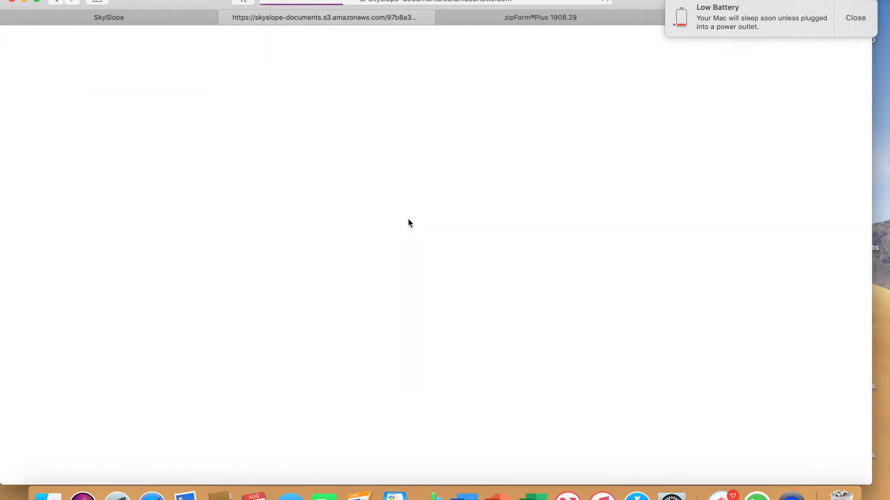
scroll(408, 223, down, 15)
scroll(409, 223, down, 20)
scroll(408, 222, up, 20)
scroll(407, 223, up, 20)
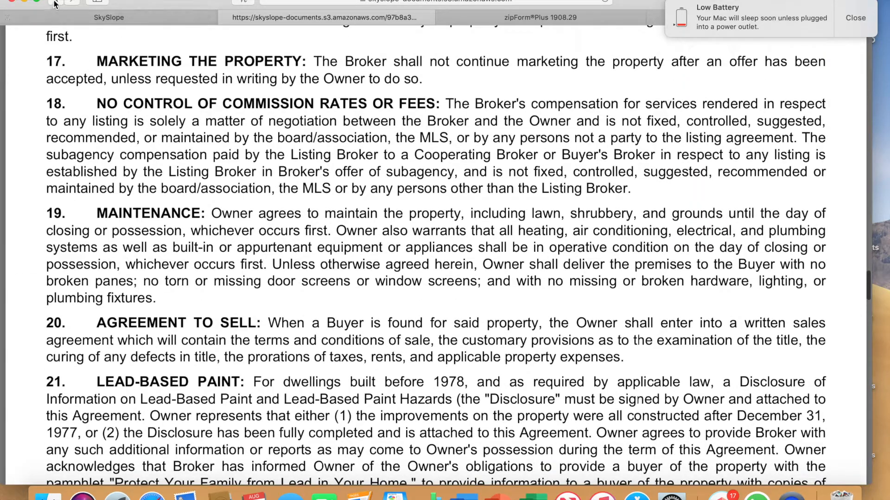
click(56, 2)
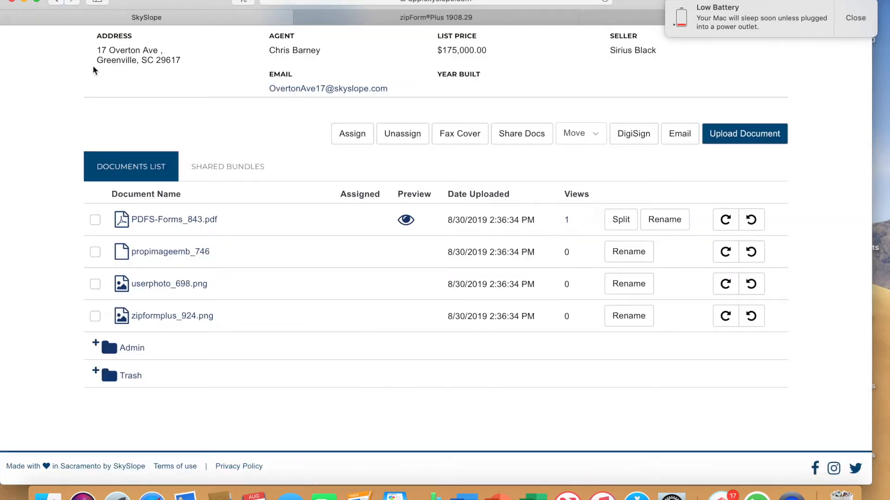
Start splitting PDFS-Forms_843.pdf, review its pages and set the new document's range from page 5 to page 6.
click(621, 221)
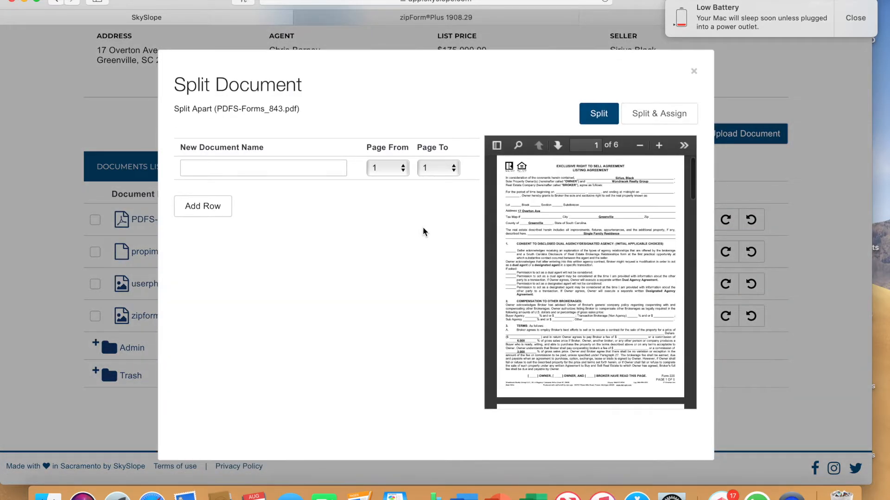
scroll(557, 260, down, 15)
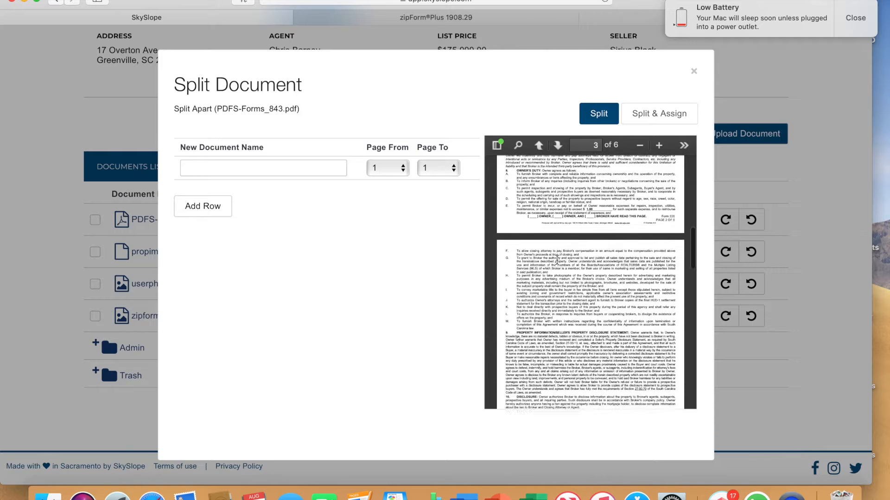
scroll(557, 260, down, 5)
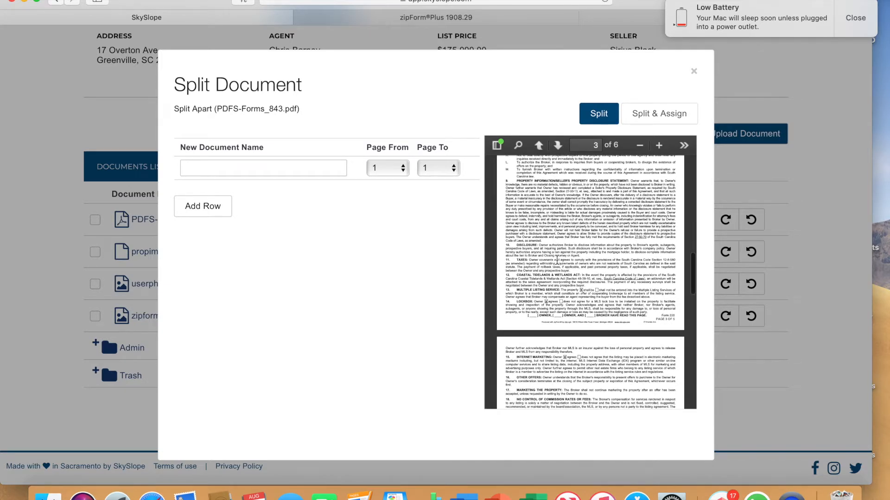
scroll(557, 260, down, 15)
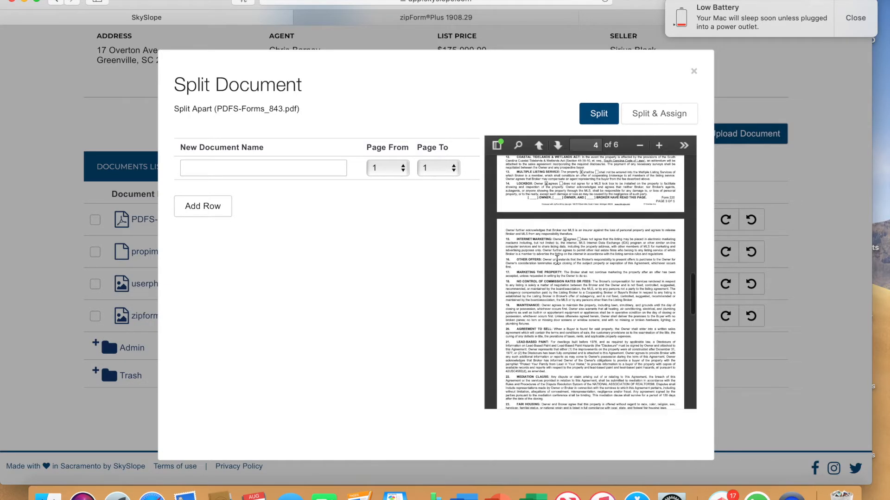
scroll(558, 263, down, 3)
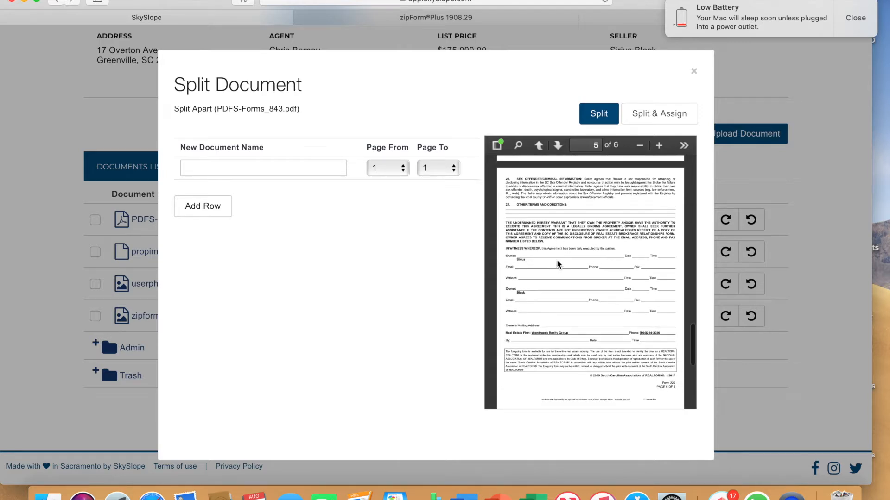
scroll(557, 259, down, 1)
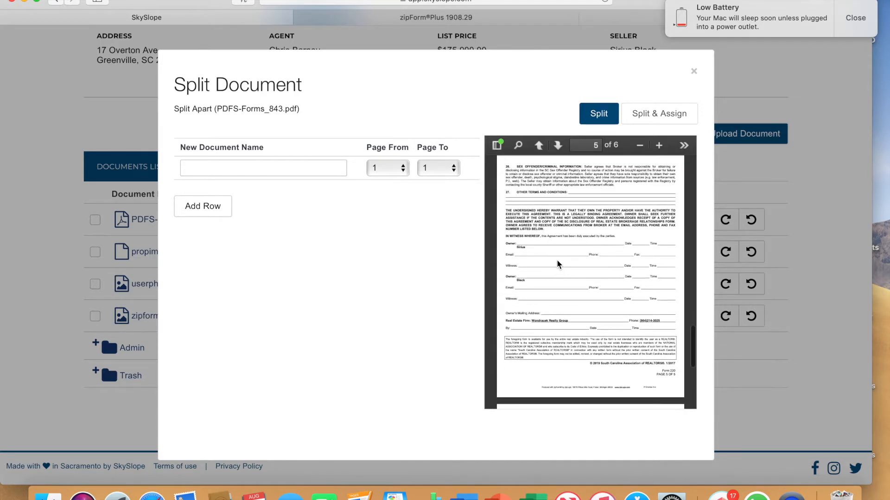
click(402, 177)
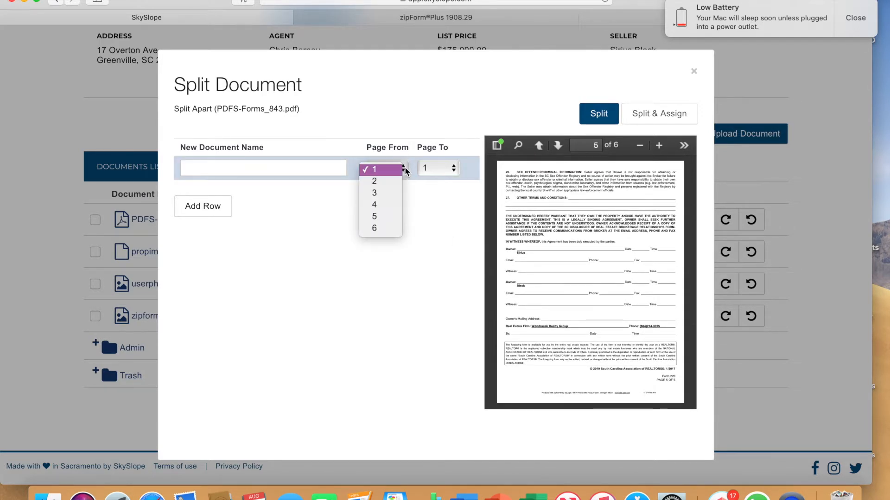
click(379, 217)
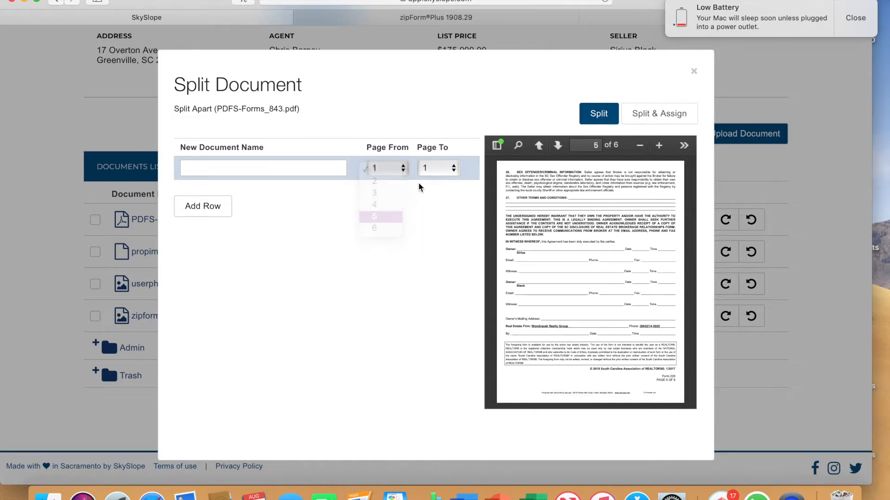
click(452, 168)
click(424, 228)
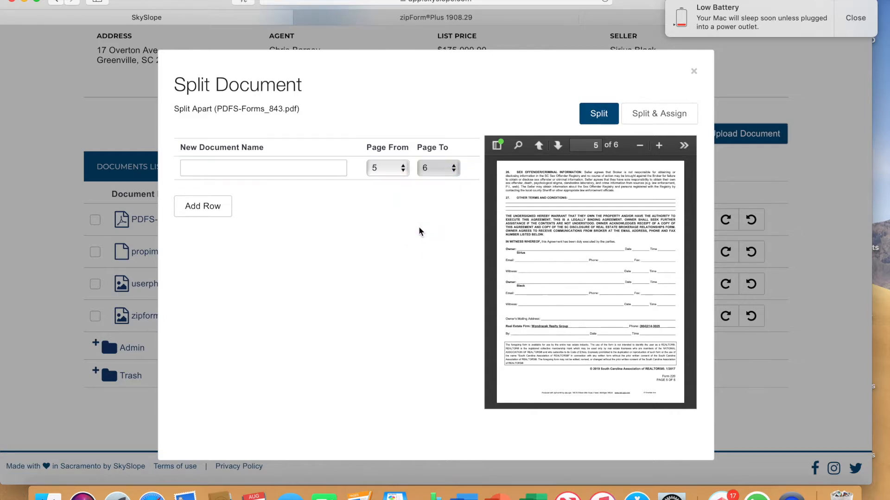
Name the new document Lead Paint, split it out of the PDF and return to the documents list.
click(250, 168)
text(Lead Paint)
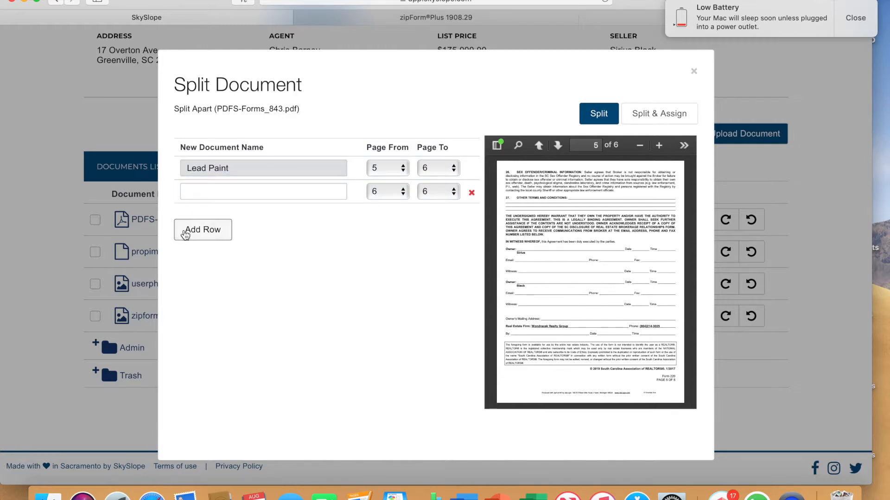
click(596, 120)
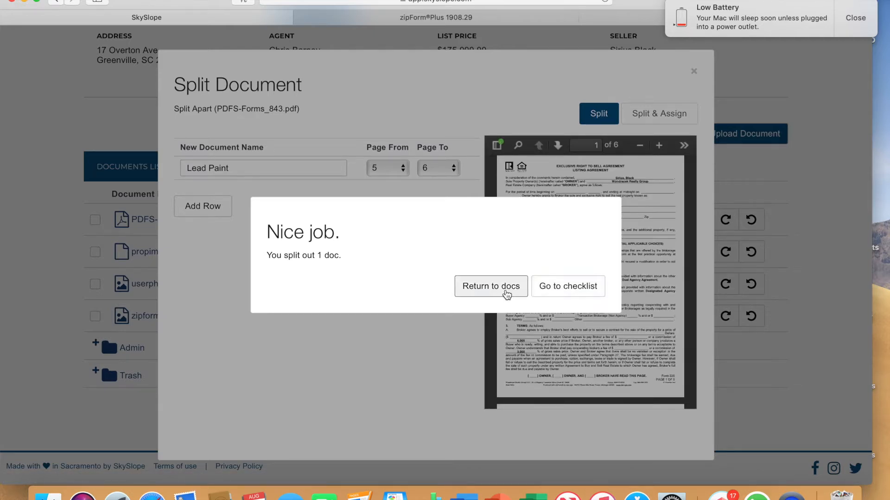
click(506, 293)
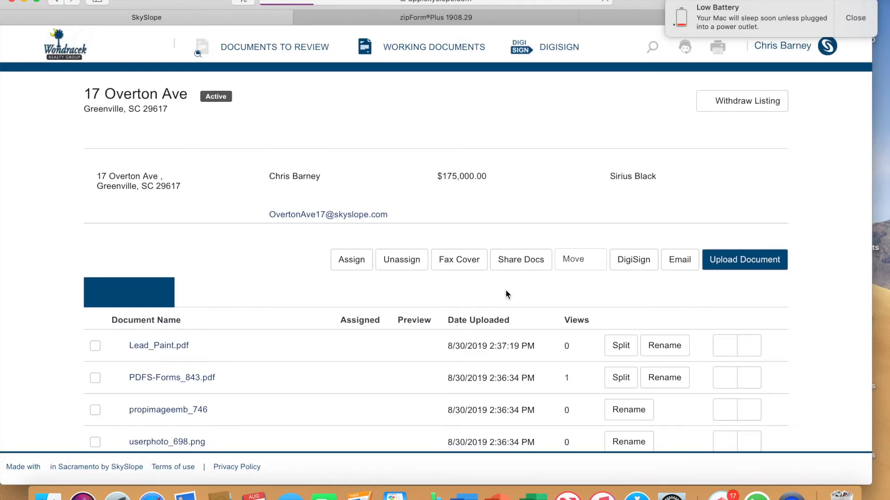
scroll(350, 365, down, 3)
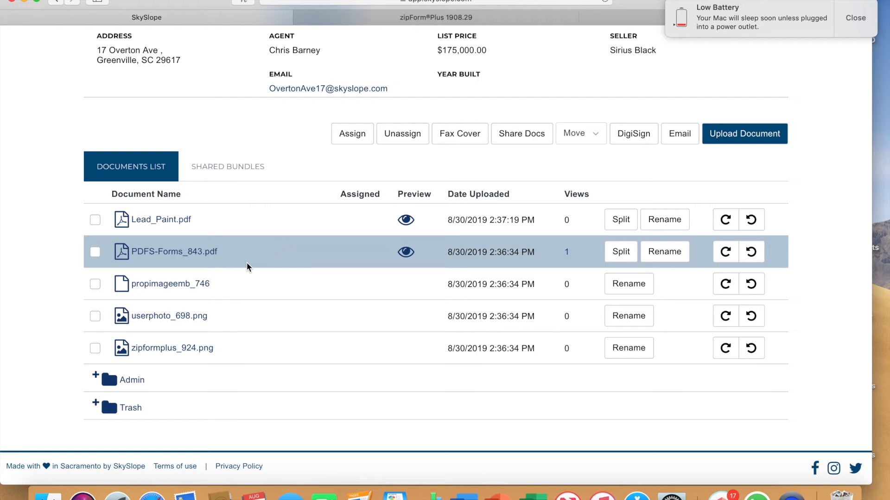
click(414, 19)
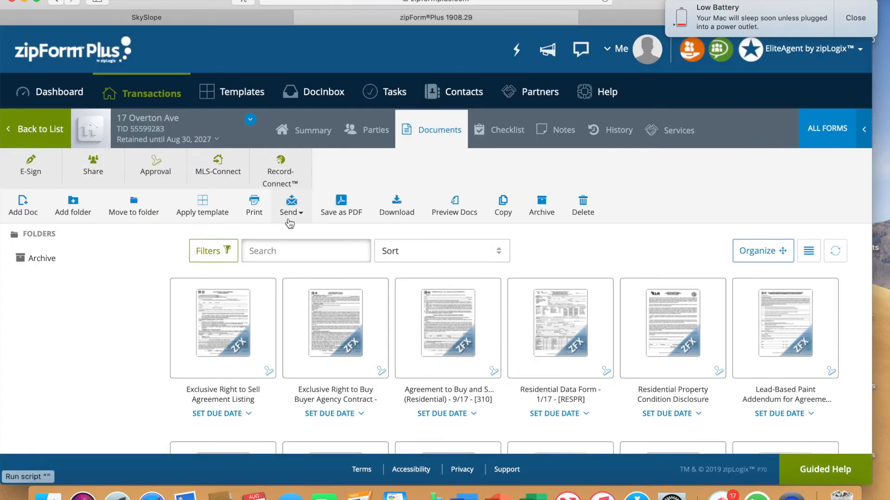
click(173, 17)
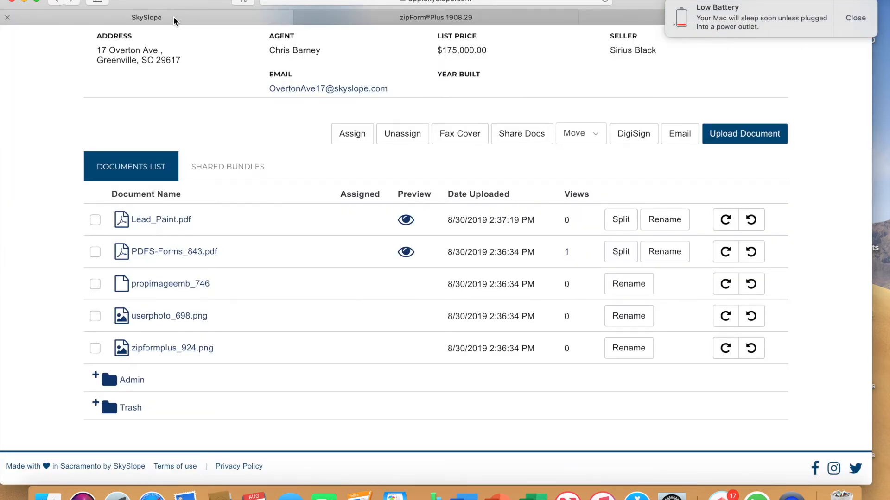
click(346, 21)
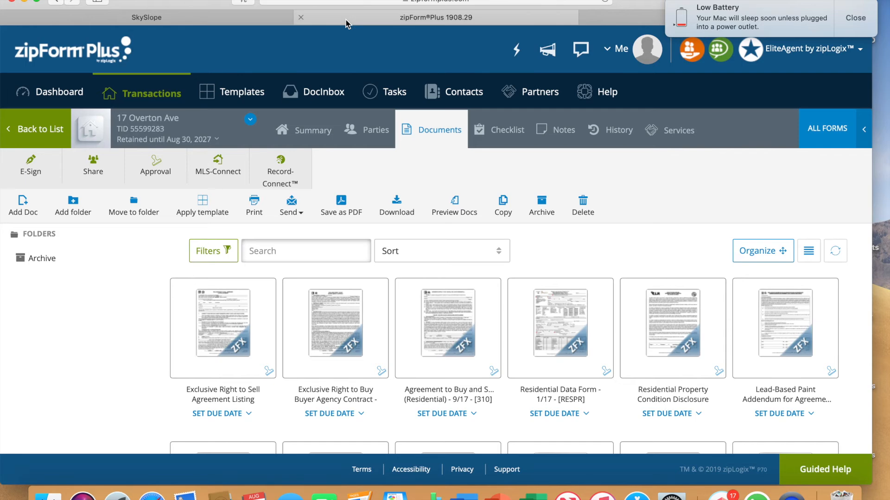
click(177, 20)
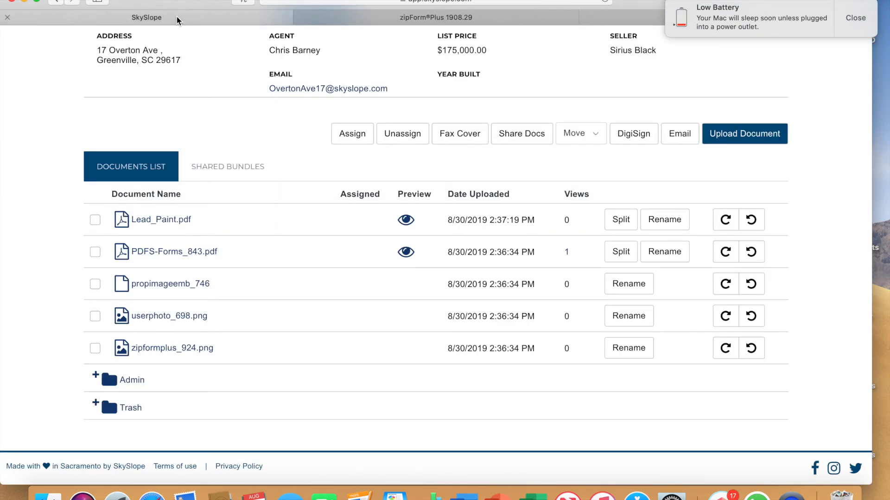